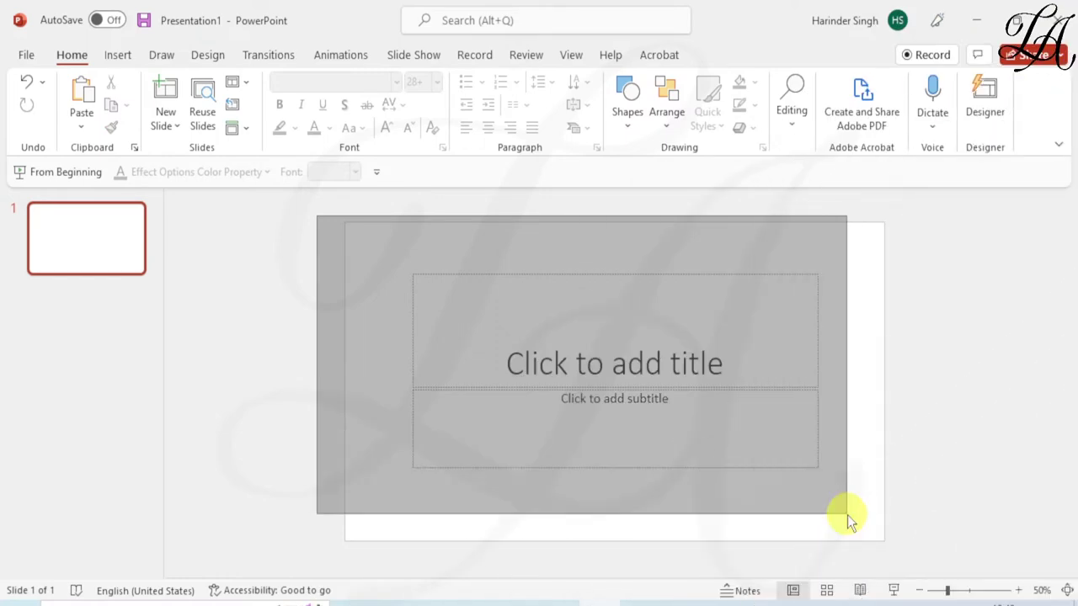
- Delete the empty title and subtitle placeholders and insert the grey-haired woman from Stock Images' Cutout People
{"action": "left_click_drag", "start_coordinate": [317, 215], "coordinate": [847, 518]}
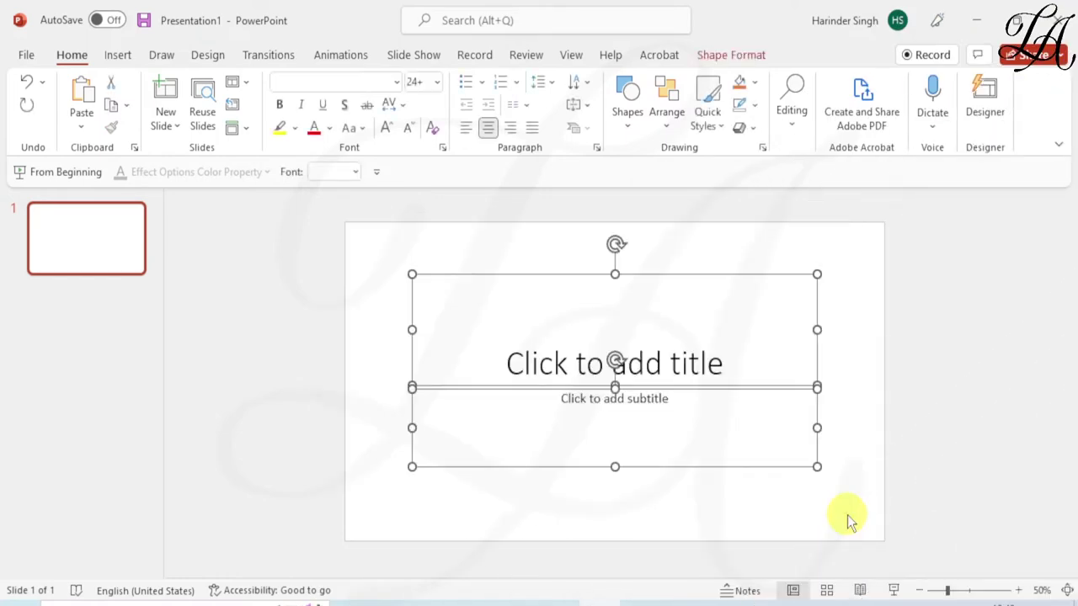
{"action": "key", "text": "Delete"}
{"action": "left_click", "coordinate": [116, 55]}
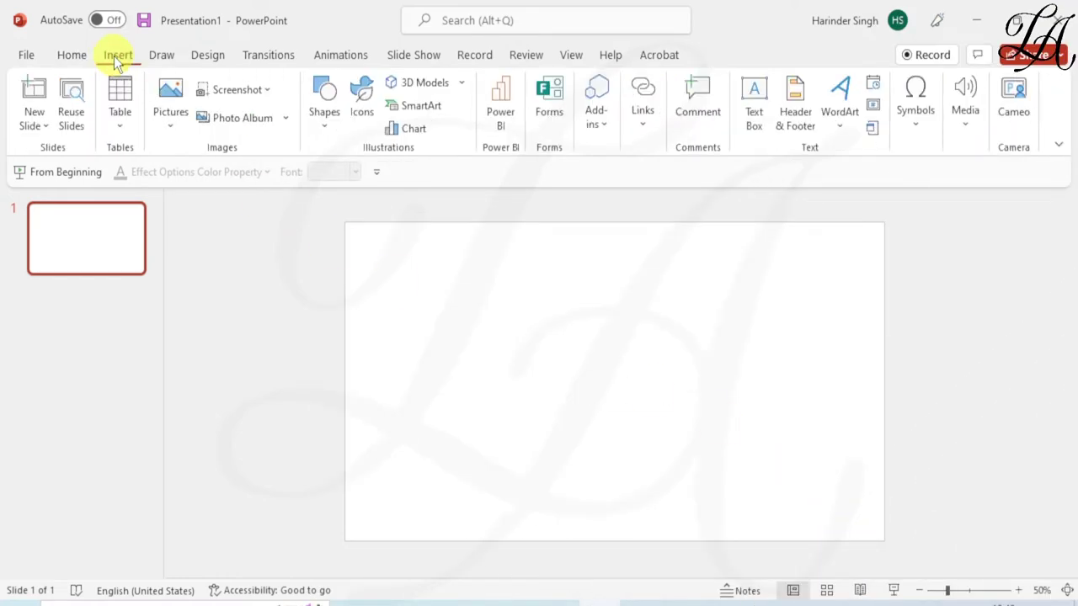
{"action": "left_click", "coordinate": [165, 131]}
{"action": "left_click", "coordinate": [191, 208]}
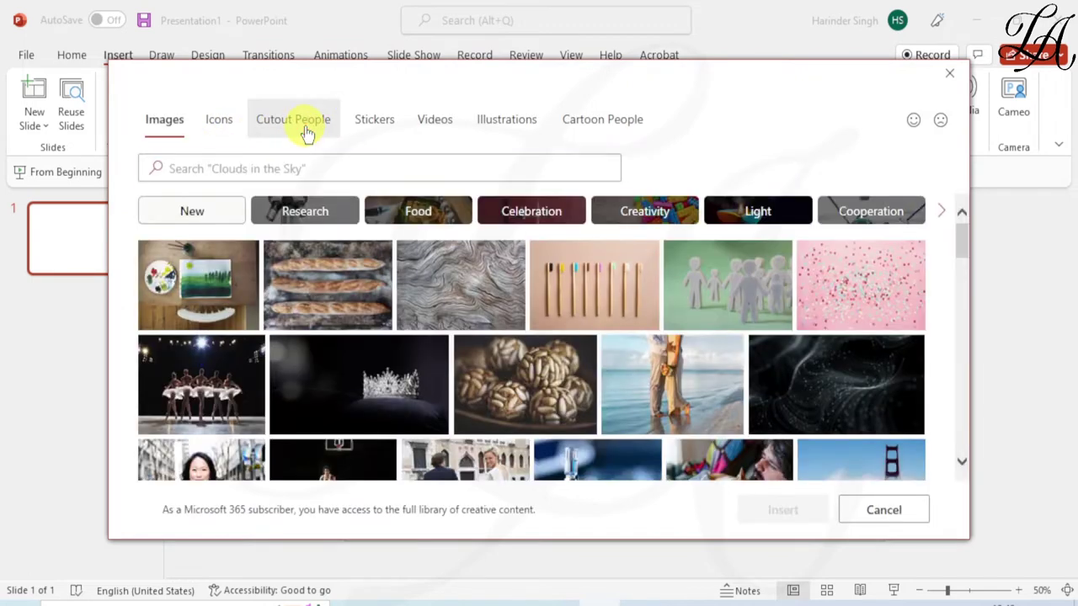
{"action": "left_click", "coordinate": [307, 133]}
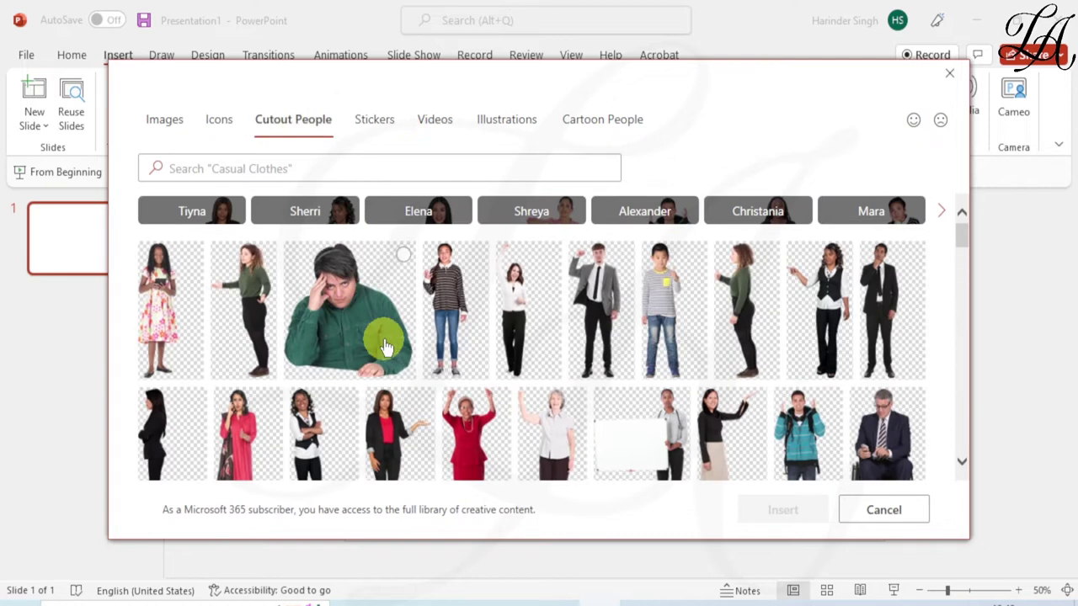
{"action": "scroll", "coordinate": [383, 347], "scroll_direction": "down", "scroll_amount": 2}
{"action": "scroll", "coordinate": [383, 346], "scroll_direction": "down", "scroll_amount": 1}
{"action": "scroll", "coordinate": [383, 347], "scroll_direction": "down", "scroll_amount": 1}
{"action": "scroll", "coordinate": [383, 346], "scroll_direction": "down", "scroll_amount": 1}
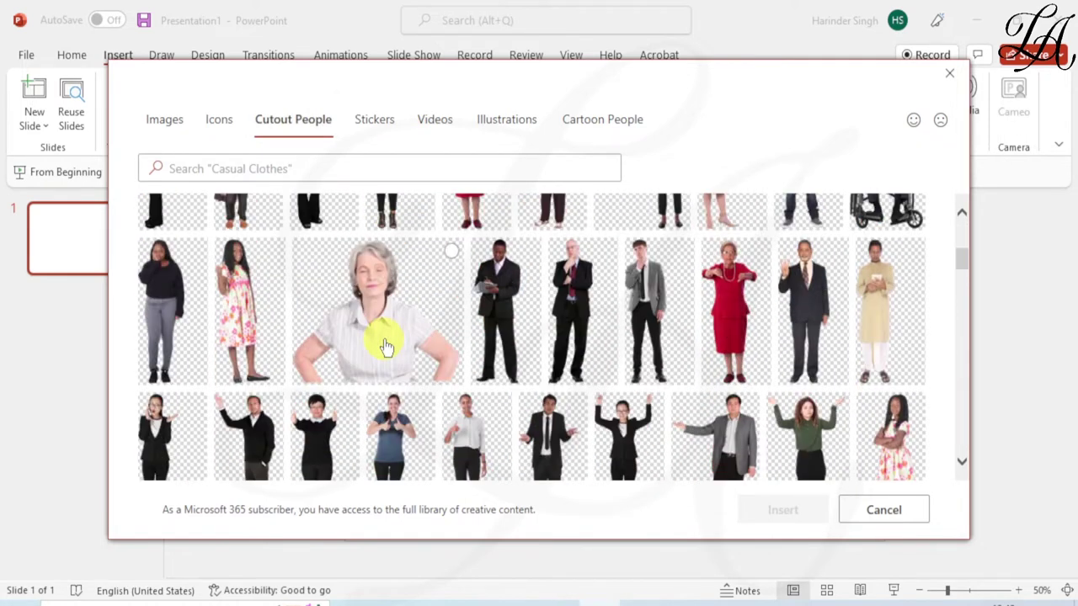
{"action": "left_click", "coordinate": [383, 347]}
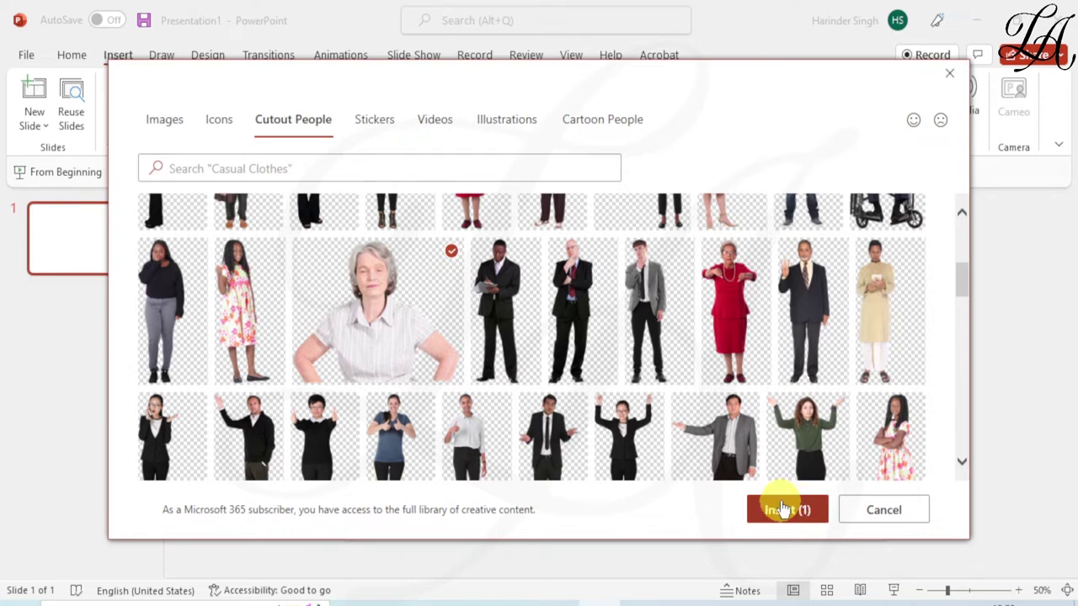
{"action": "left_click", "coordinate": [781, 509]}
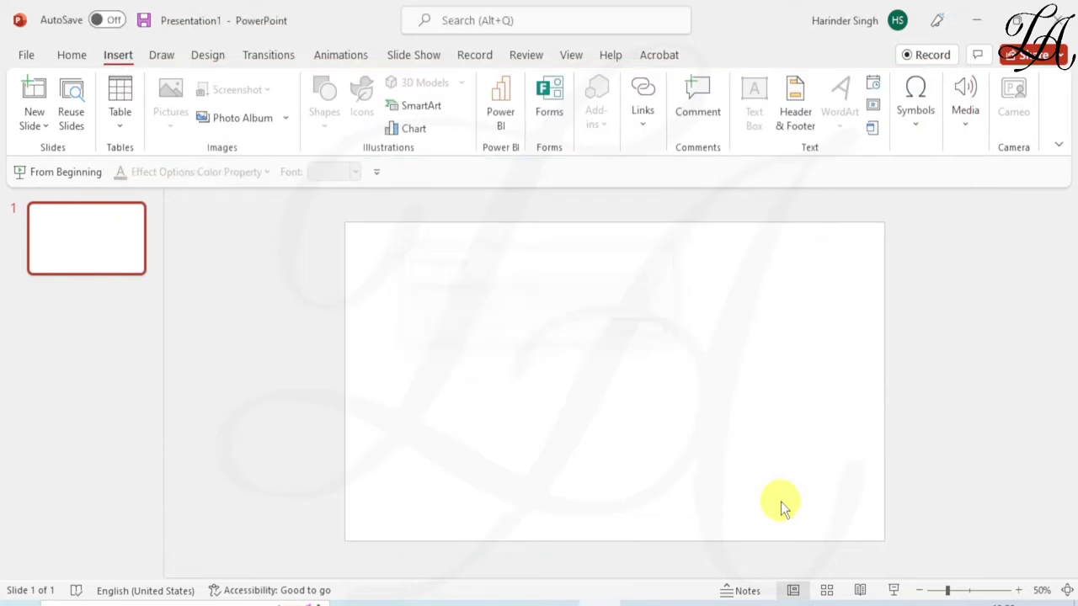
- Shrink the woman to 16.71 × 20.55 cm and centre her along the slide's bottom
{"action": "left_click_drag", "start_coordinate": [800, 231], "coordinate": [755, 261]}
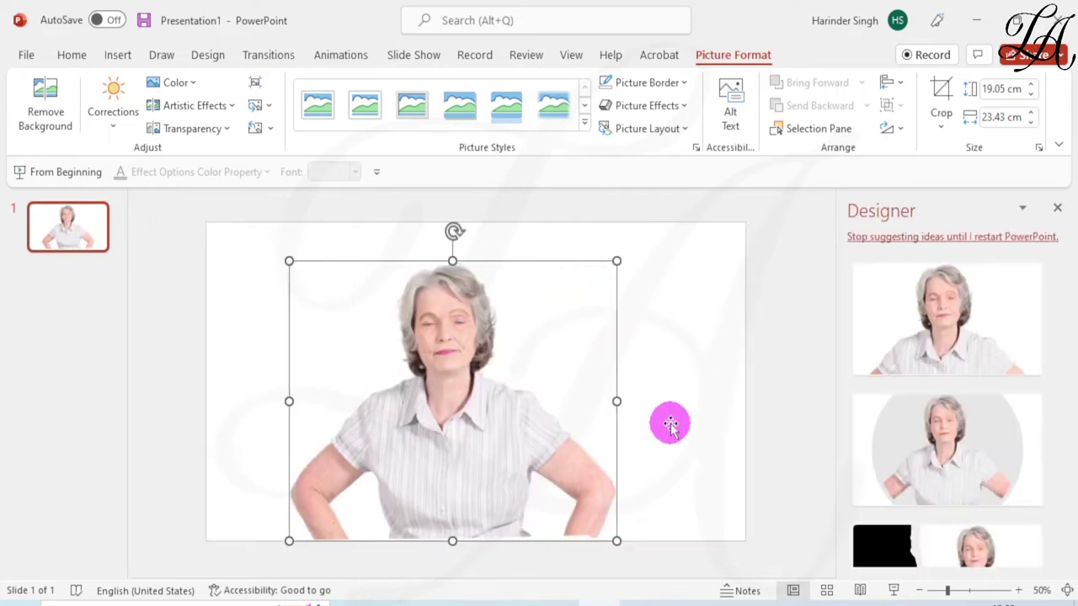
{"action": "left_click", "coordinate": [1054, 208]}
{"action": "left_click_drag", "start_coordinate": [585, 411], "coordinate": [603, 413]}
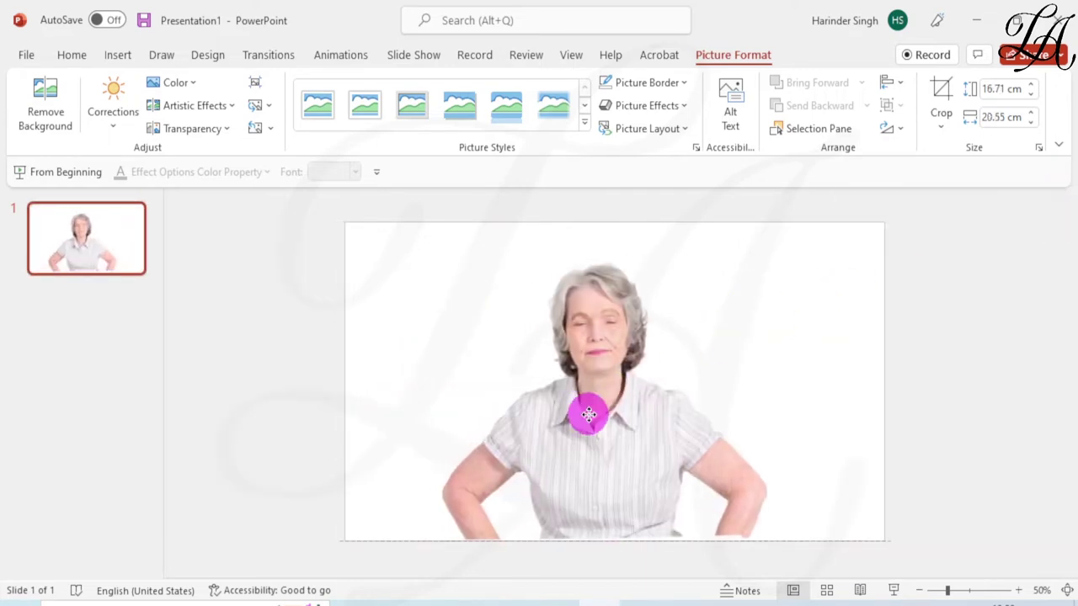
{"action": "left_click", "coordinate": [844, 374]}
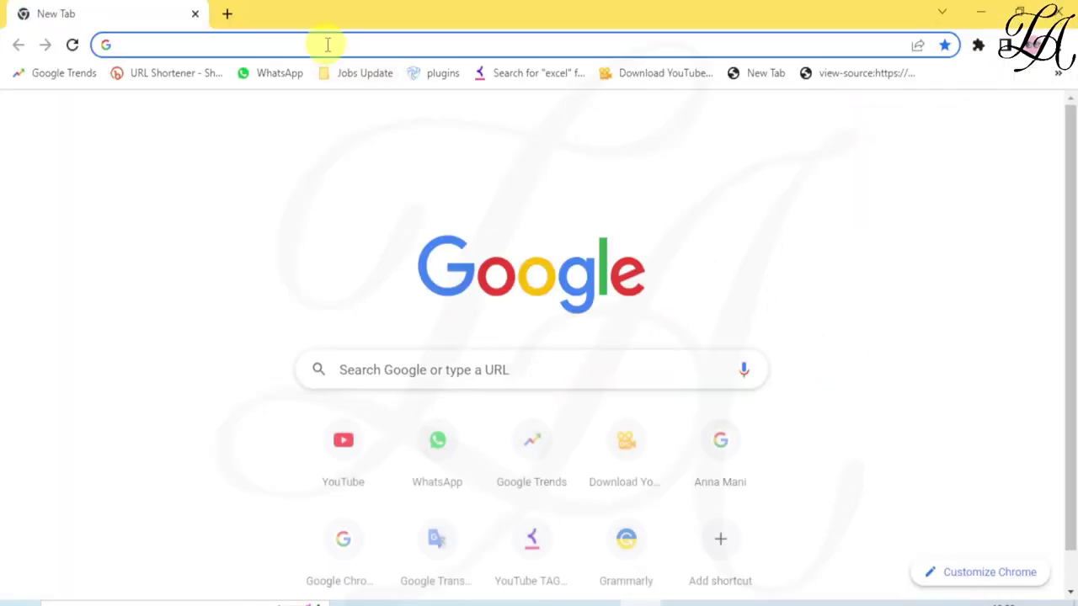
- Search Google Images for 'vector dripping effect'
{"action": "left_click", "coordinate": [328, 45]}
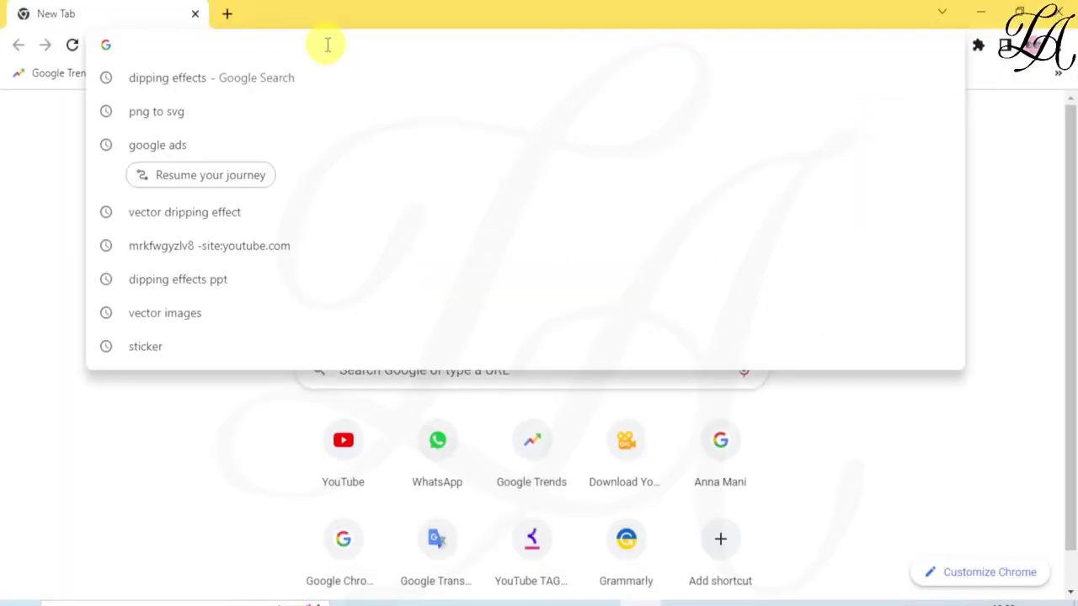
{"action": "type", "text": "vector dripping effect"}
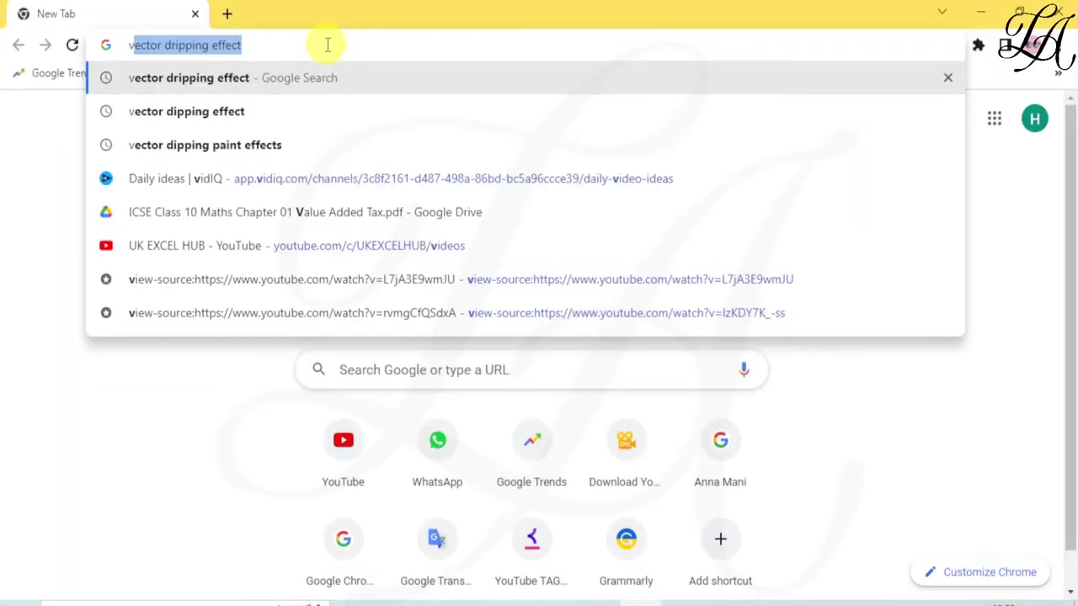
{"action": "left_click", "coordinate": [343, 78]}
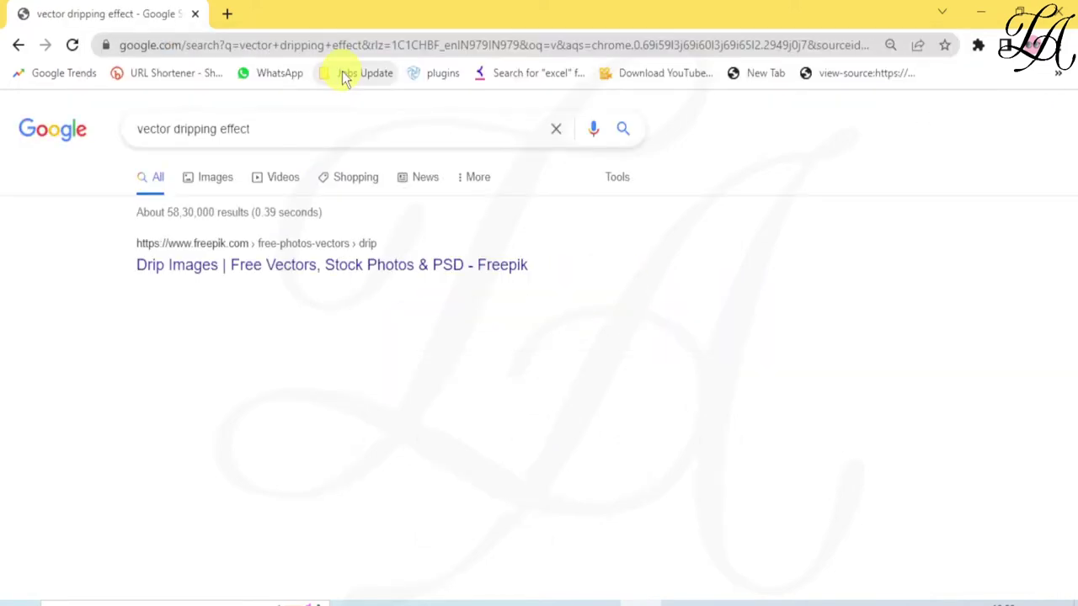
{"action": "left_click", "coordinate": [204, 177]}
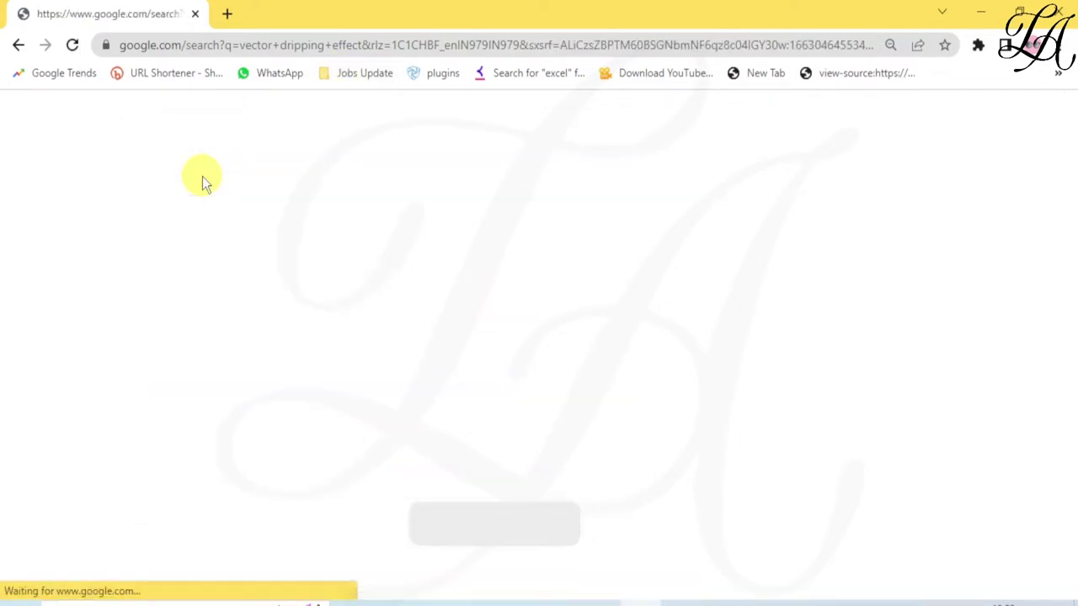
{"action": "left_click", "coordinate": [135, 303]}
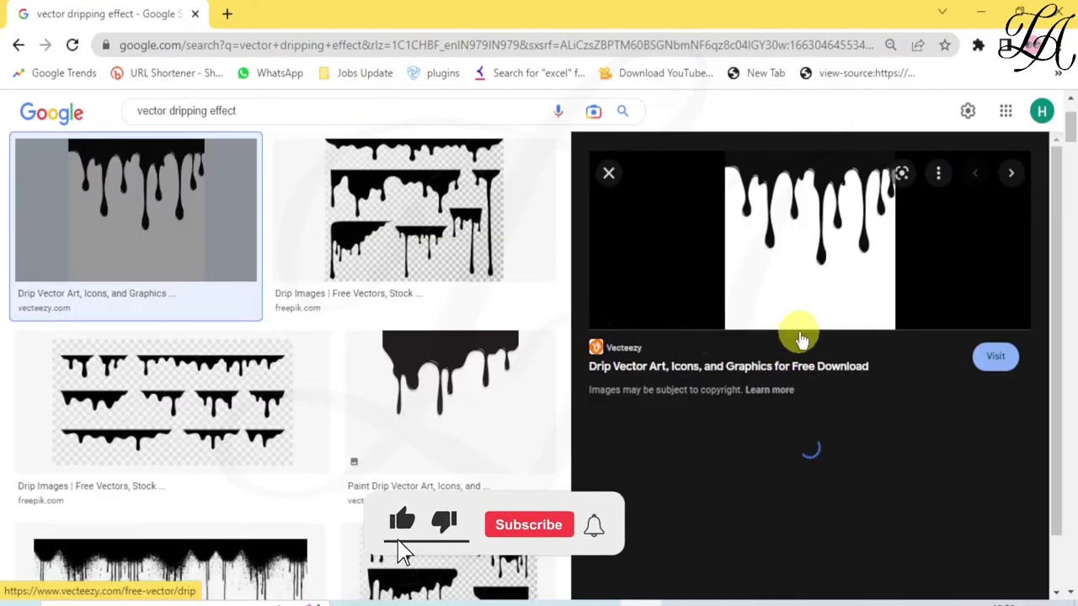
{"action": "scroll", "coordinate": [793, 471], "scroll_direction": "down", "scroll_amount": 3}
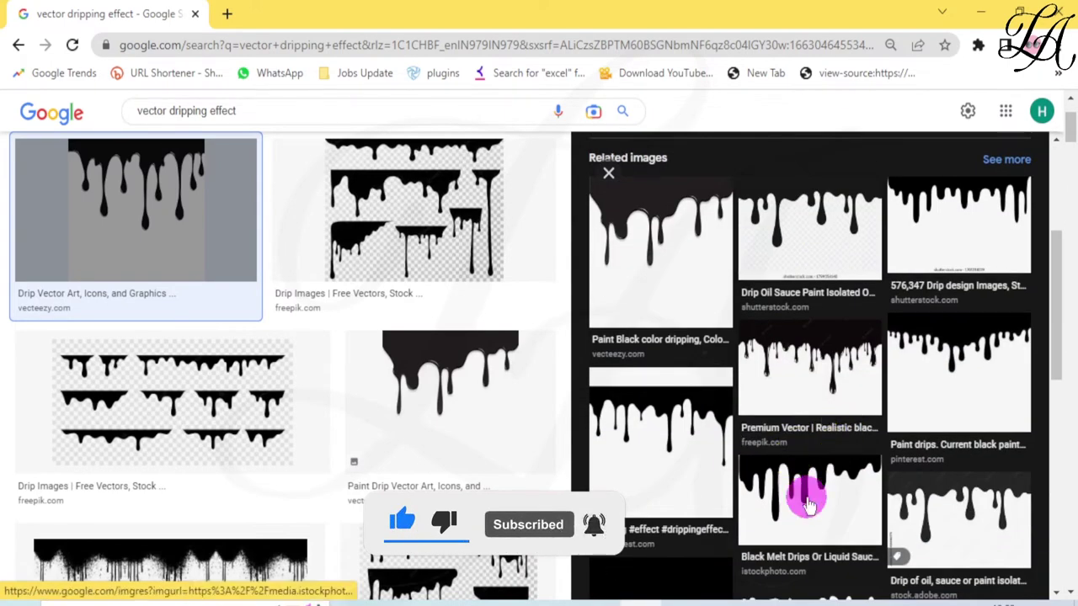
{"action": "left_click", "coordinate": [805, 501]}
{"action": "right_click", "coordinate": [809, 332]}
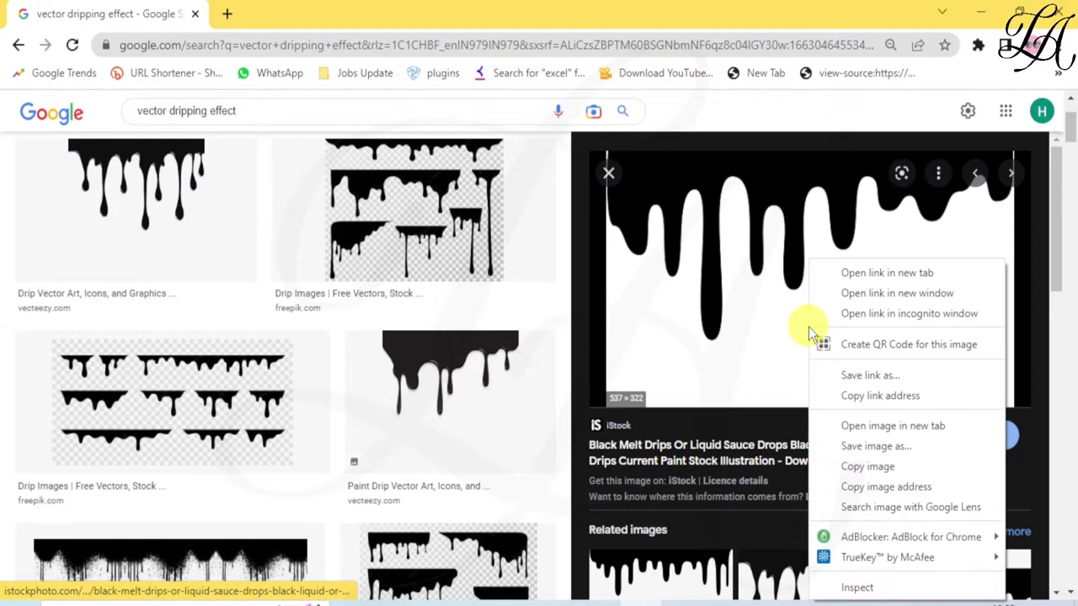
{"action": "left_click", "coordinate": [846, 444]}
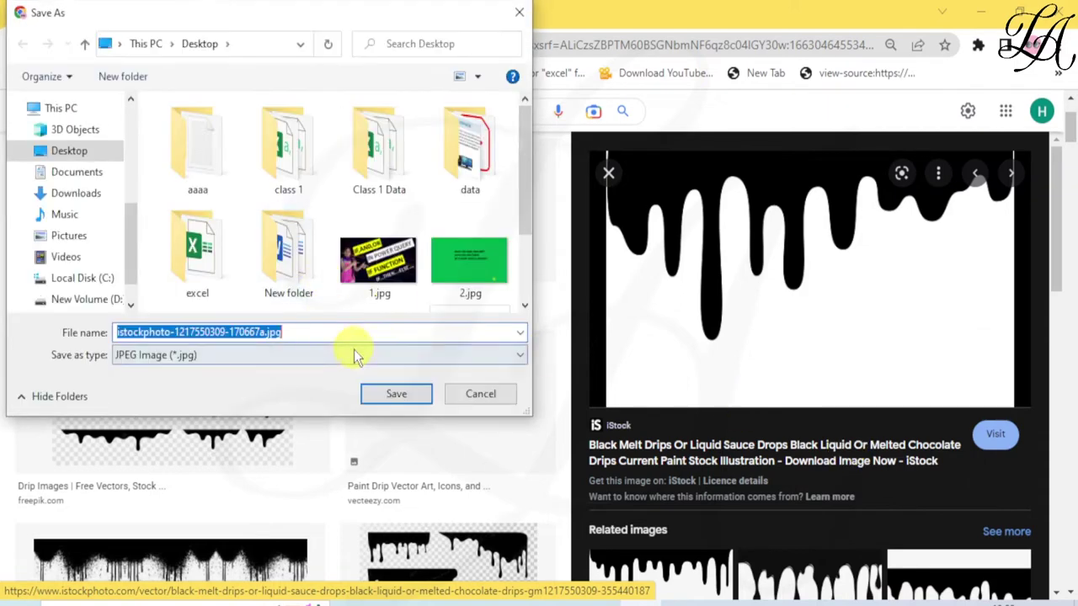
{"action": "scroll", "coordinate": [413, 297], "scroll_direction": "down", "scroll_amount": 1}
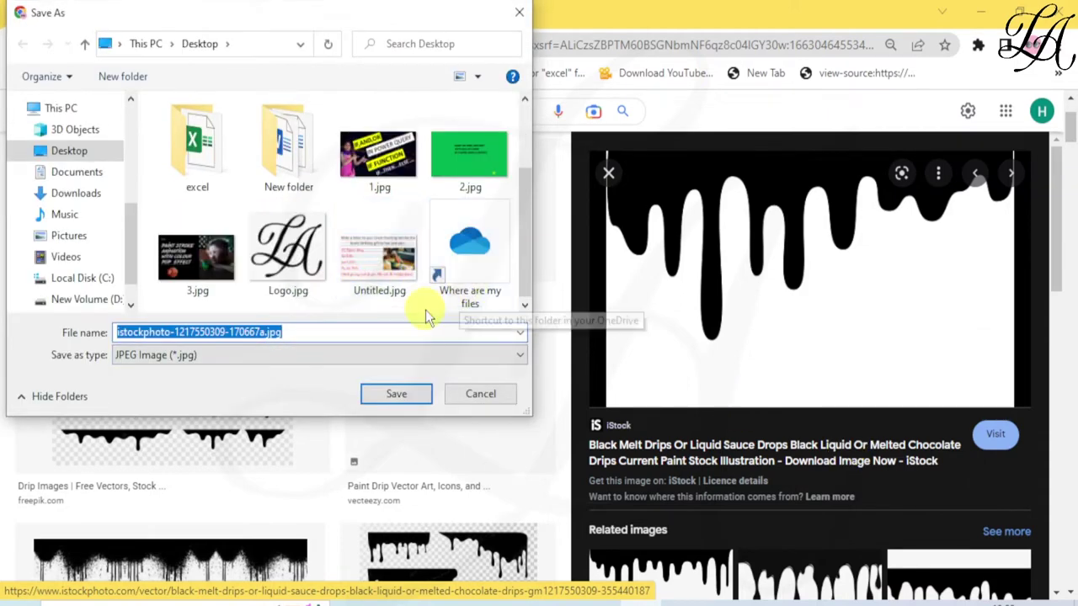
{"action": "left_click", "coordinate": [398, 400]}
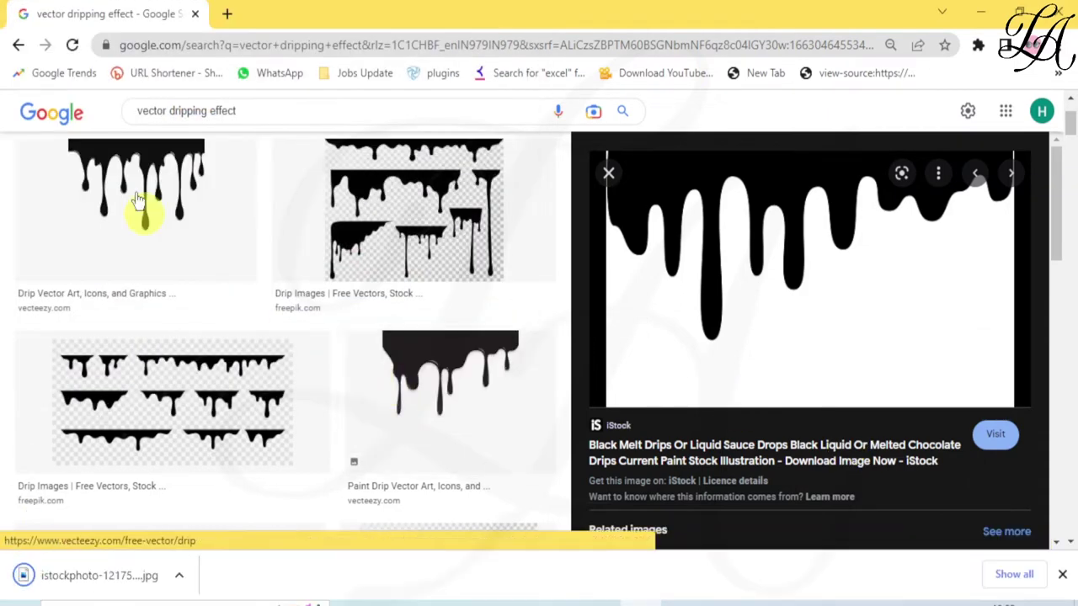
- Find and open Convertio's JPG to SVG converter in a new tab
{"action": "left_click", "coordinate": [229, 14]}
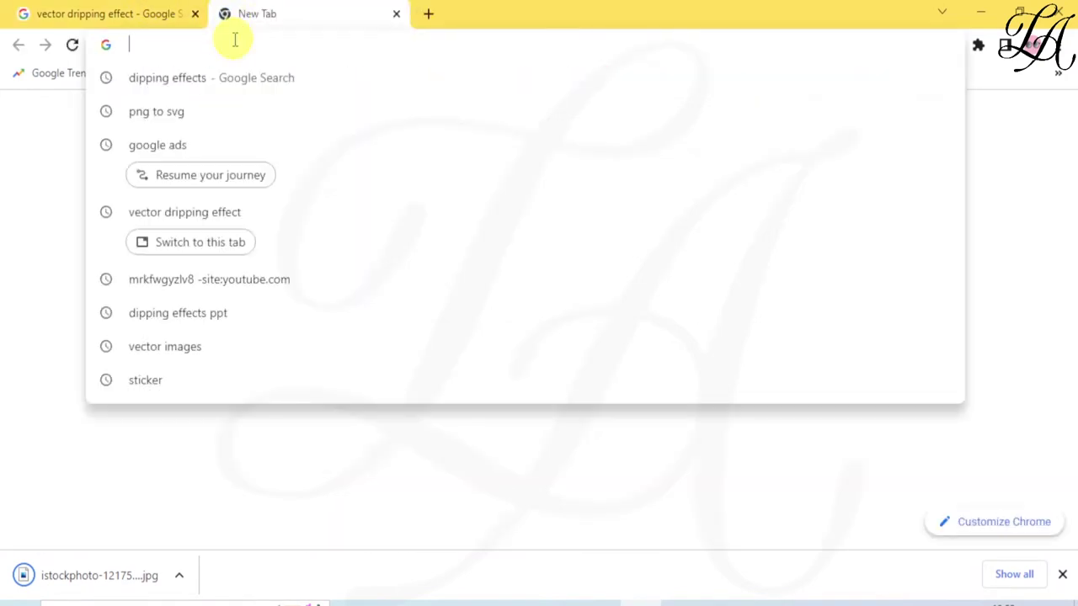
{"action": "type", "text": "jpg"}
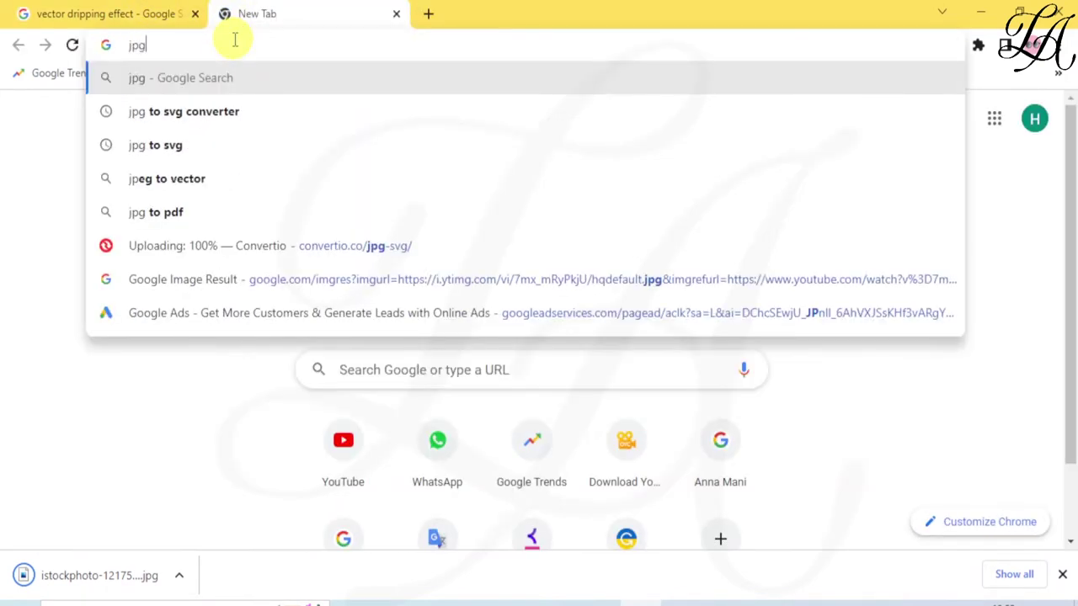
{"action": "key", "text": "Down"}
{"action": "key", "text": "Return"}
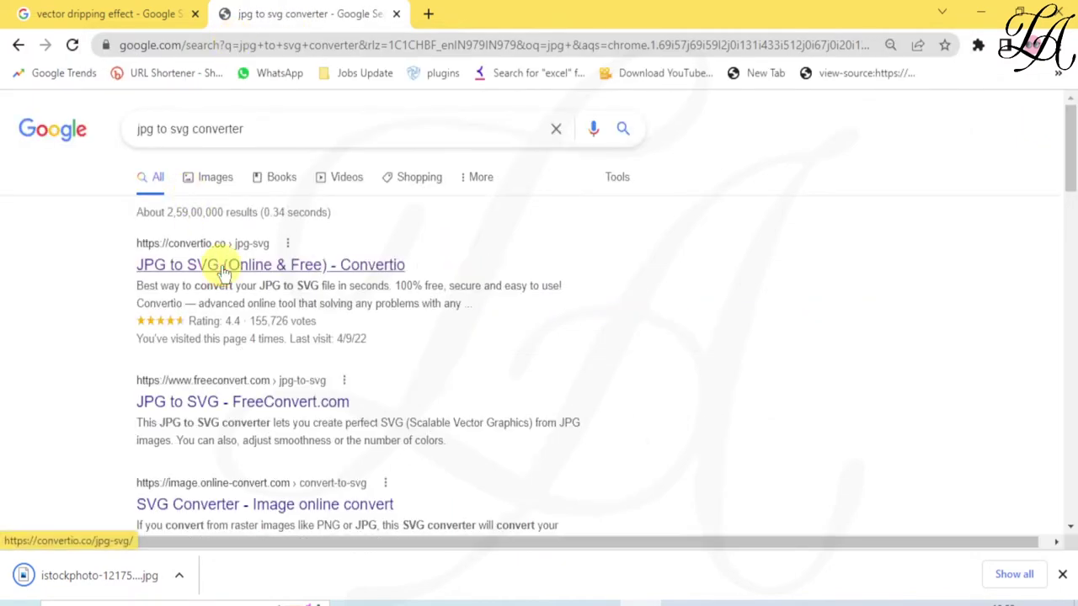
{"action": "left_click", "coordinate": [223, 267]}
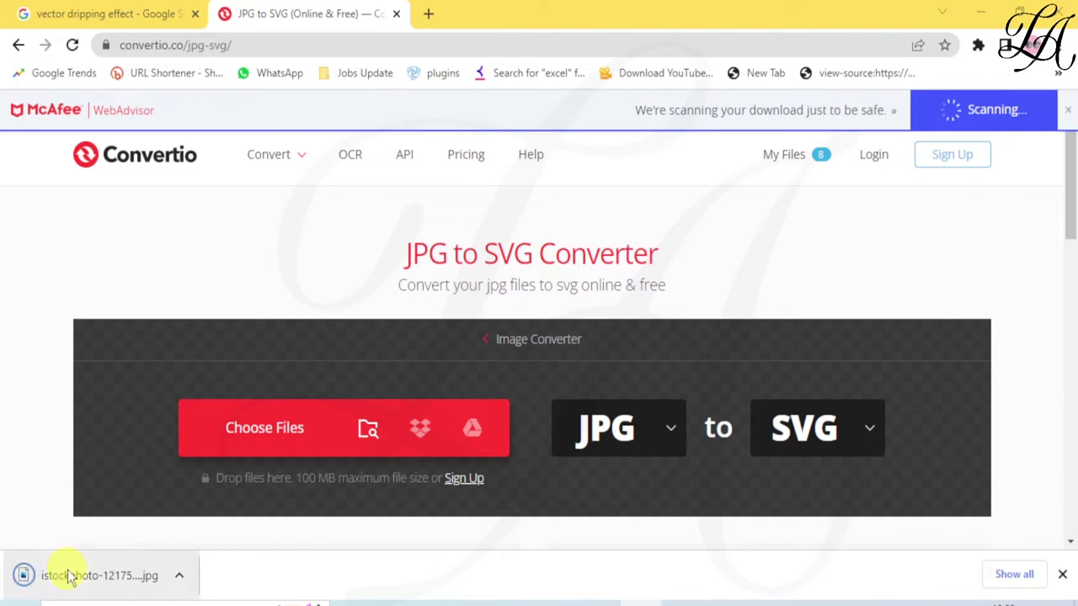
- Upload the drips JPG, convert it to SVG and download the 1.72 KB file
{"action": "left_click_drag", "start_coordinate": [24, 575], "coordinate": [403, 392]}
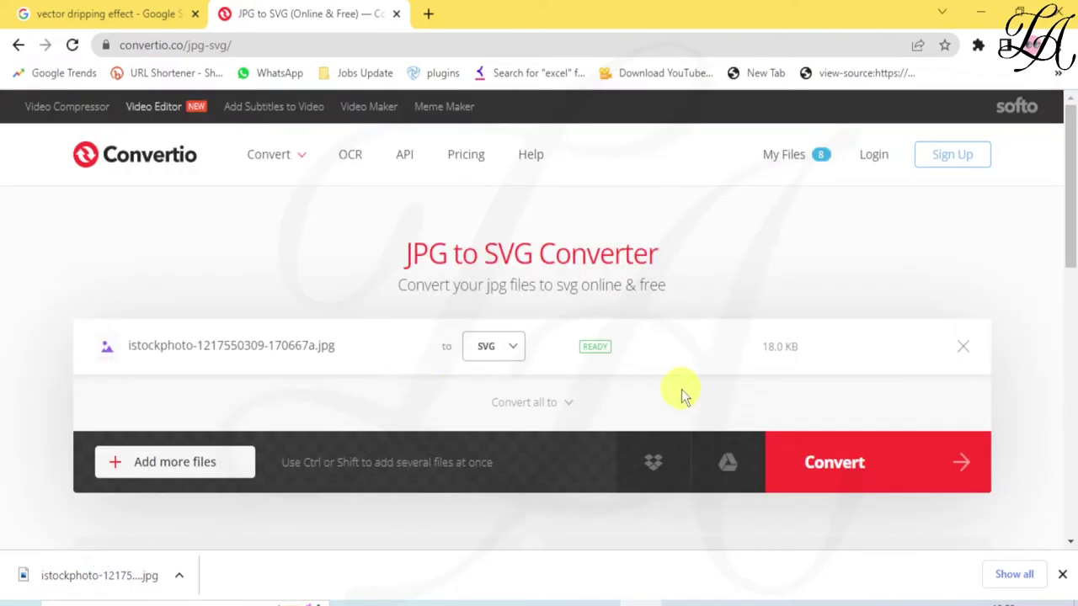
{"action": "left_click", "coordinate": [831, 465]}
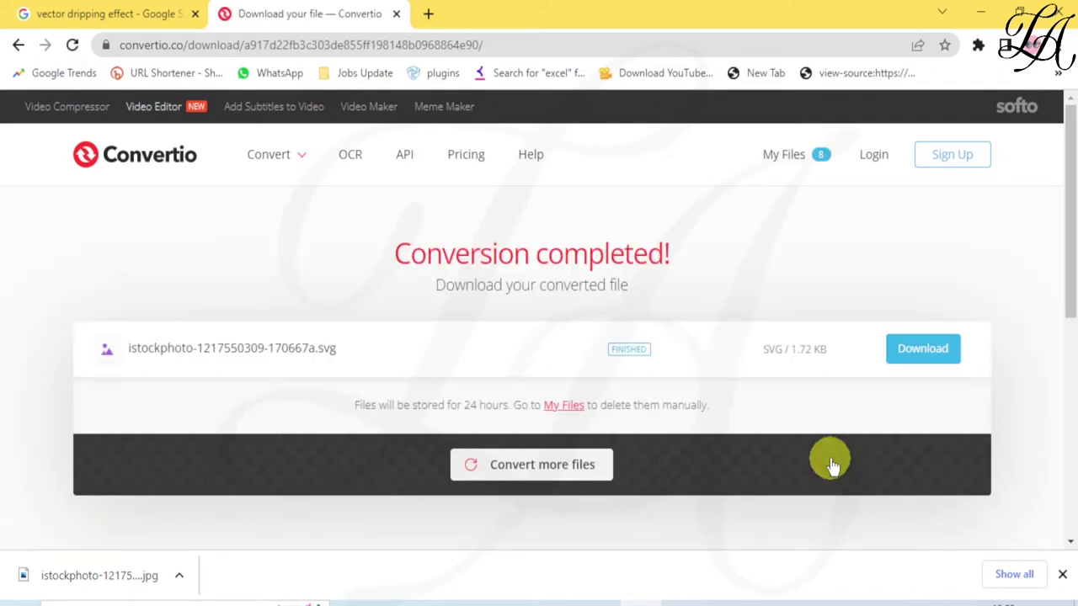
{"action": "left_click", "coordinate": [897, 349]}
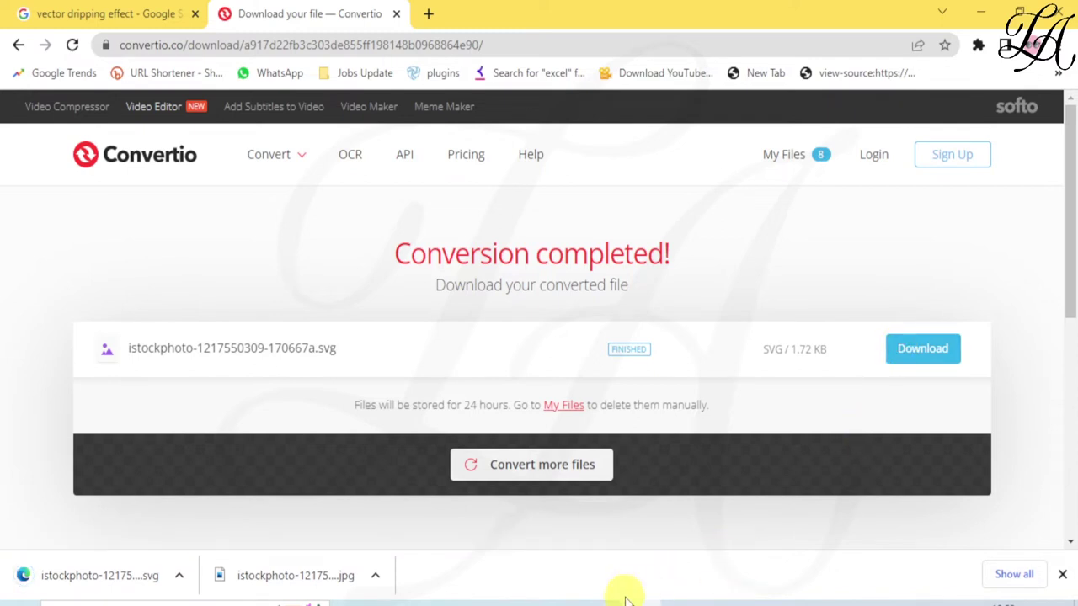
- Drop the downloaded drip SVG onto the slide
{"action": "mouse_move", "coordinate": [619, 600]}
{"action": "mouse_move", "coordinate": [71, 576]}
{"action": "left_mouse_down"}
{"action": "mouse_move", "coordinate": [650, 600]}
{"action": "mouse_move", "coordinate": [658, 418]}
{"action": "left_mouse_up"}
{"action": "left_click_drag", "start_coordinate": [707, 379], "coordinate": [706, 377]}
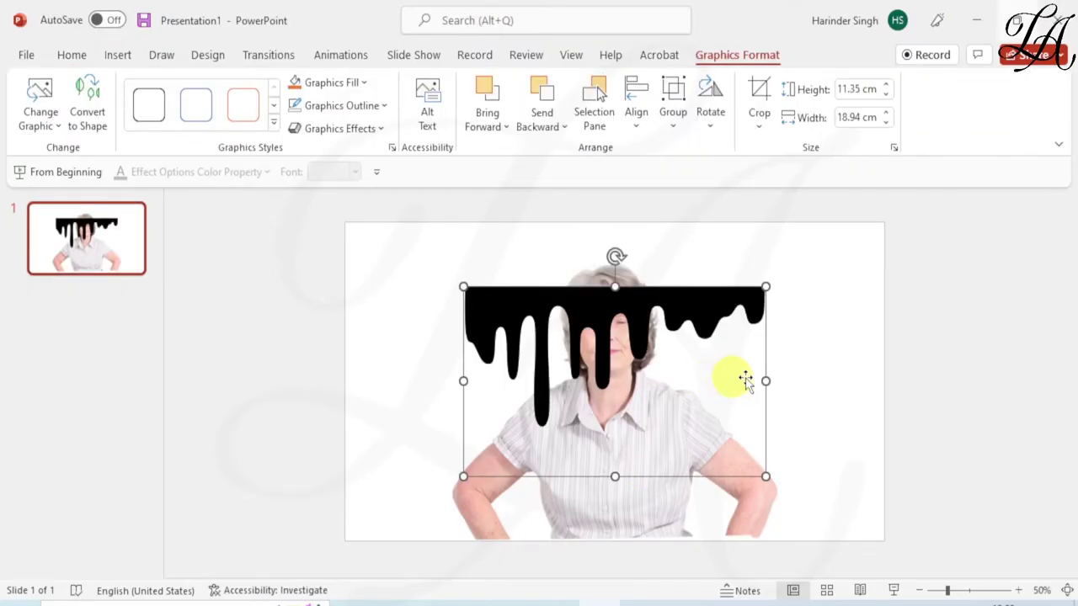
{"action": "left_click", "coordinate": [803, 366]}
- Ungroup the drip graphic and confirm converting it into an editable drawing object
{"action": "left_click", "coordinate": [688, 324]}
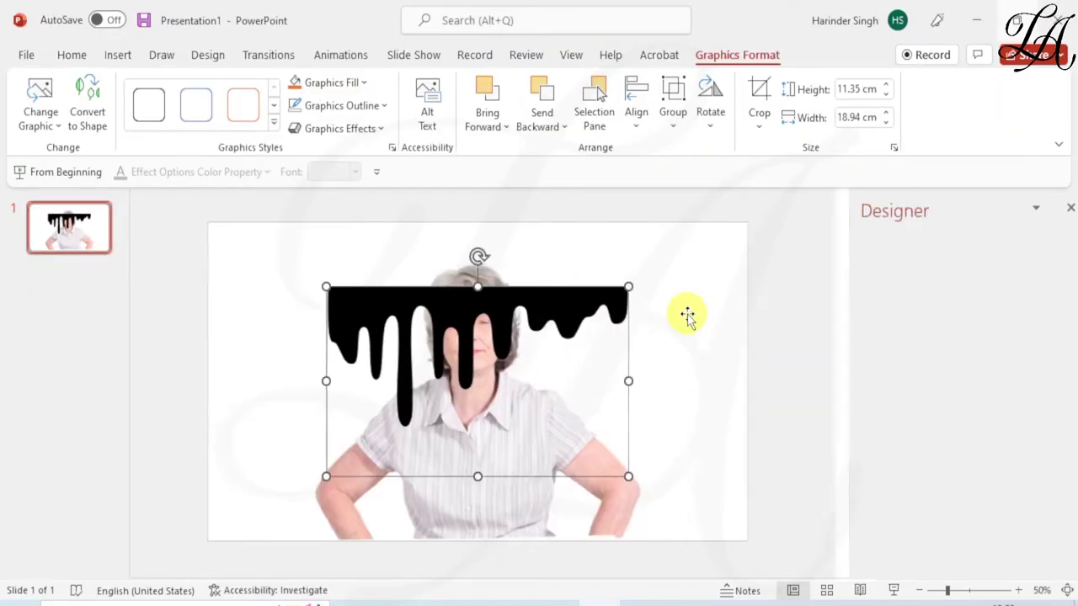
{"action": "right_click", "coordinate": [689, 319]}
{"action": "left_click", "coordinate": [754, 270]}
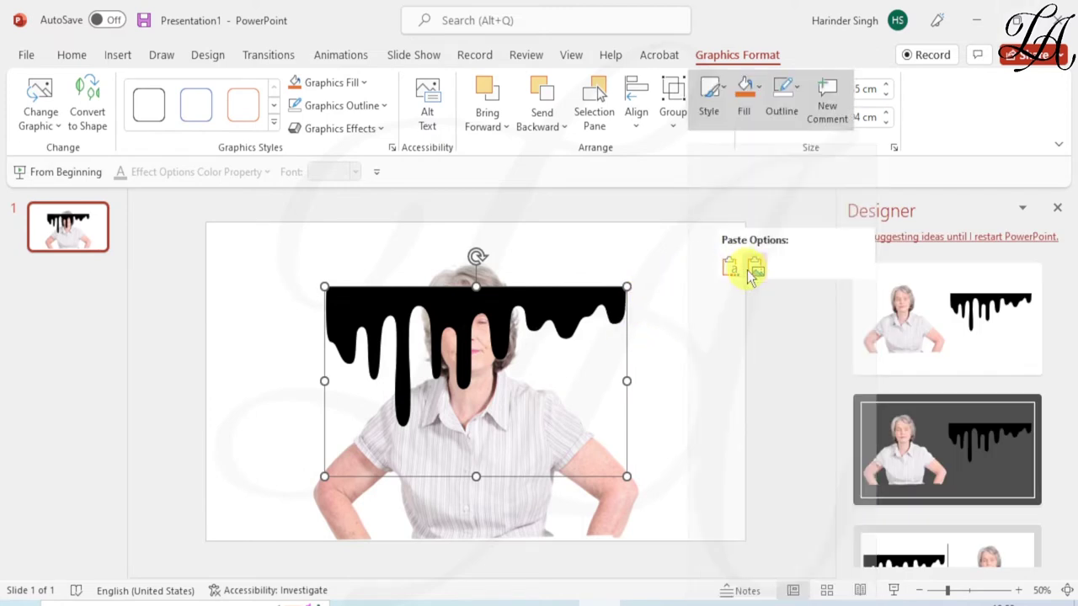
{"action": "mouse_move", "coordinate": [842, 353]}
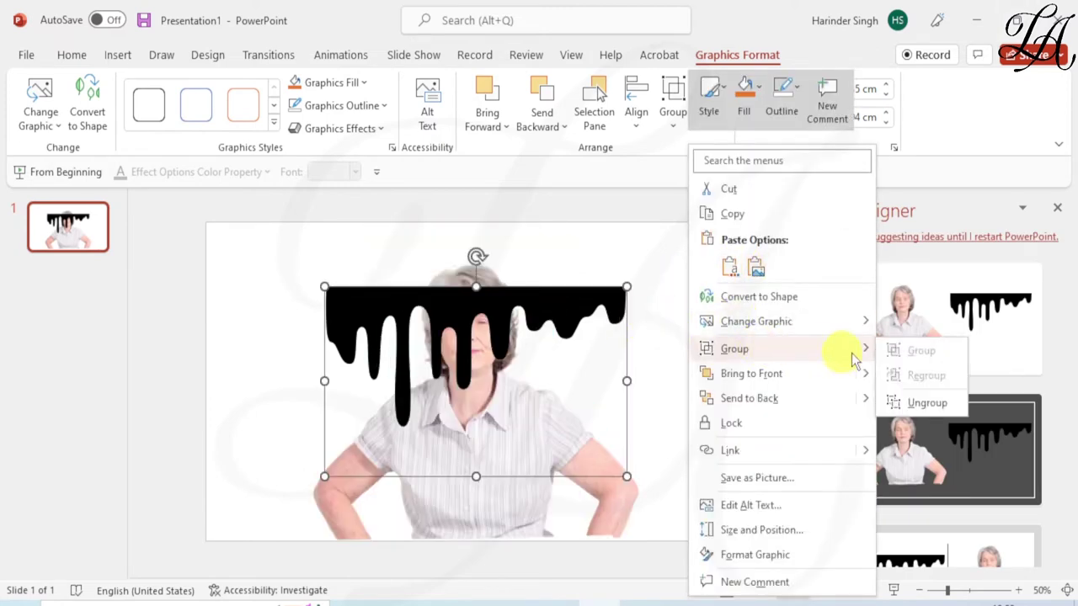
{"action": "left_click", "coordinate": [926, 404]}
{"action": "left_click", "coordinate": [526, 358]}
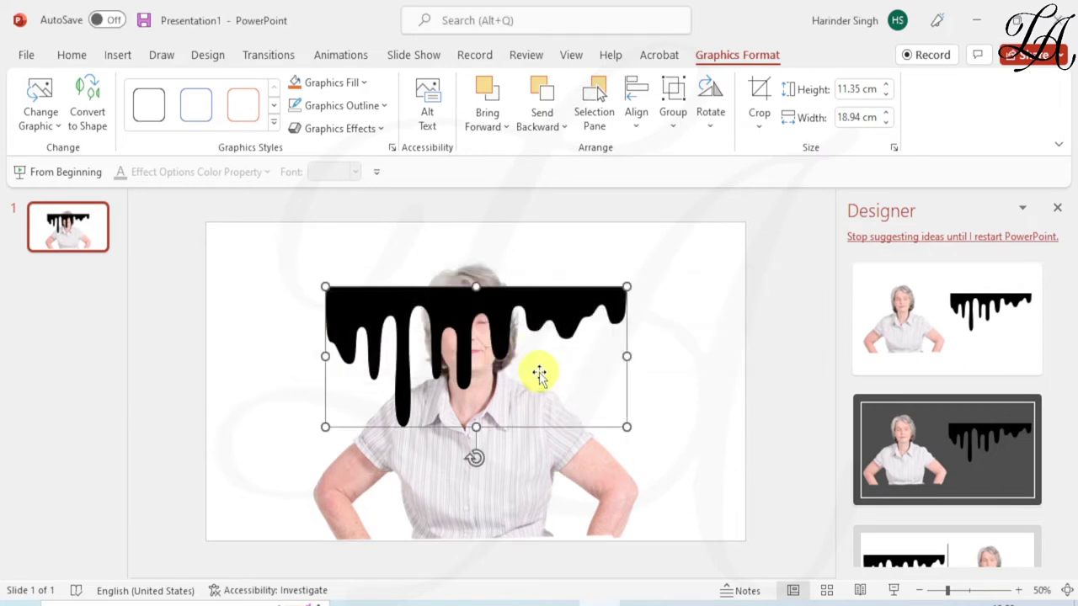
- Move the drip shape up to the slide's top edge over the woman's head
{"action": "right_click", "coordinate": [572, 350]}
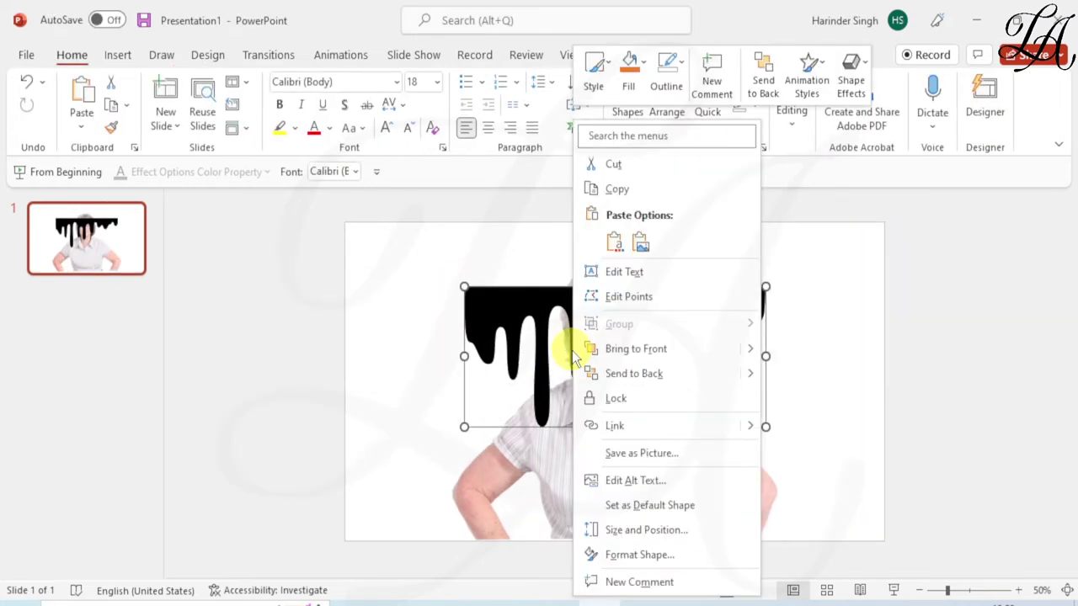
{"action": "left_click", "coordinate": [409, 336]}
{"action": "left_click_drag", "start_coordinate": [541, 315], "coordinate": [541, 270]}
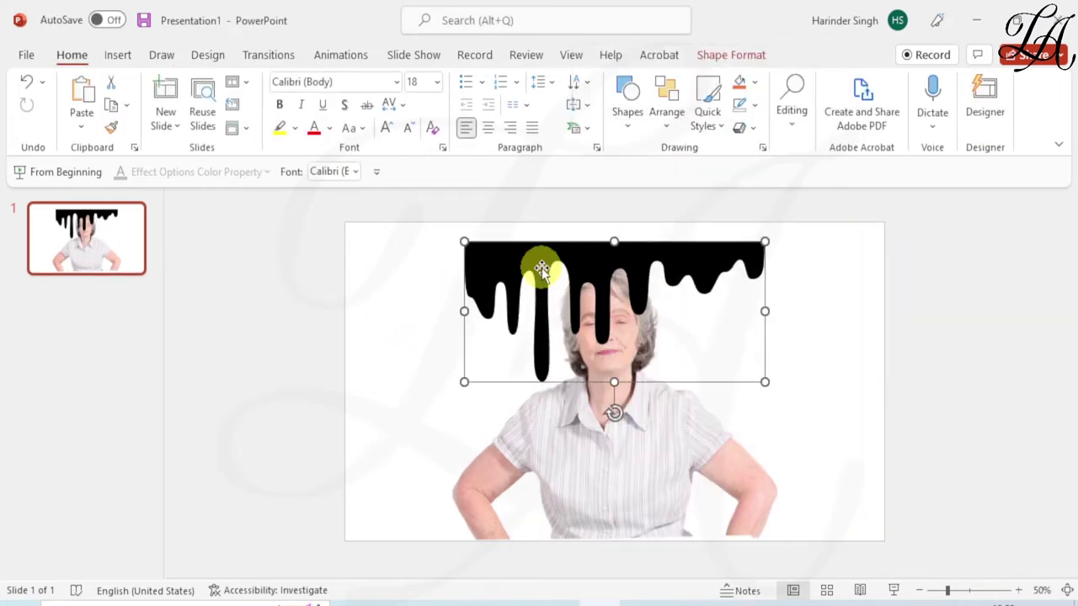
{"action": "right_click", "coordinate": [79, 253]}
{"action": "left_click", "coordinate": [322, 310]}
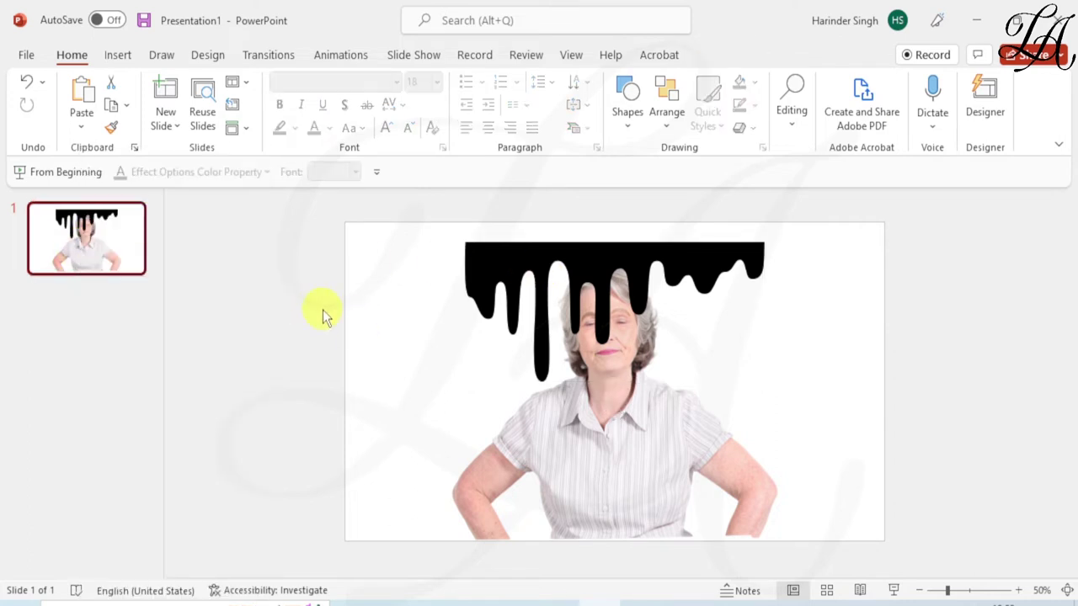
{"action": "left_click", "coordinate": [118, 55]}
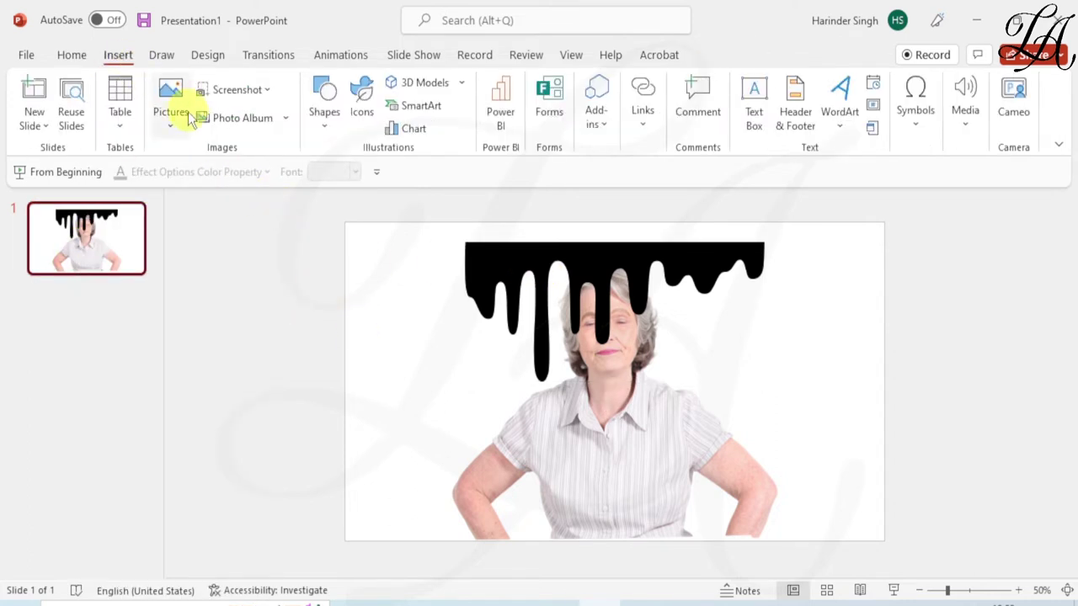
{"action": "left_click", "coordinate": [328, 126]}
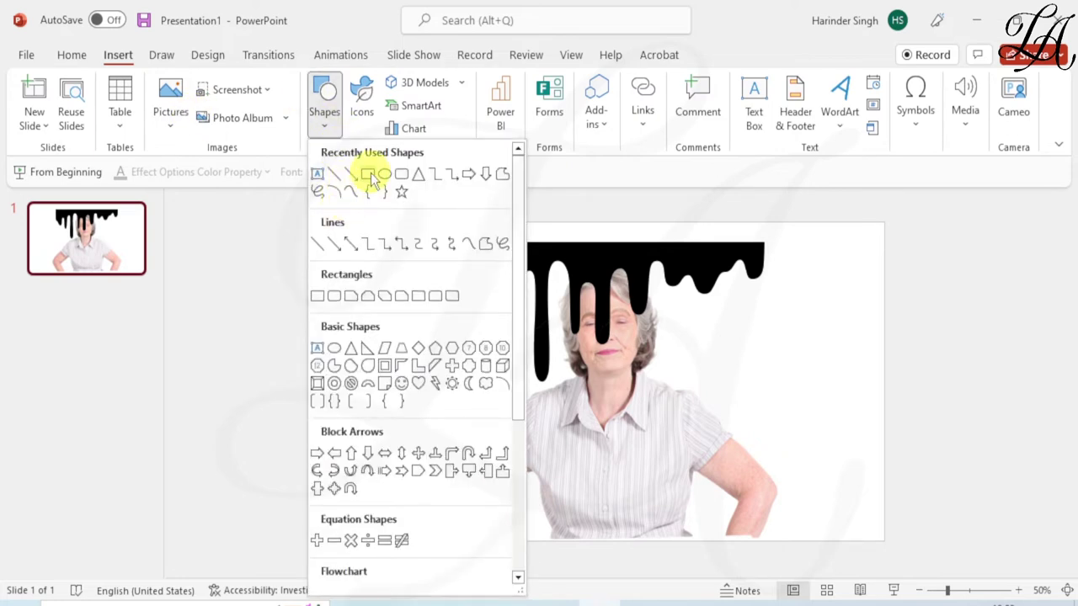
- Draw a 19.05 × 33.87 cm rectangle over the whole slide with No Outline
{"action": "left_click", "coordinate": [365, 174]}
{"action": "left_click_drag", "start_coordinate": [343, 222], "coordinate": [883, 551]}
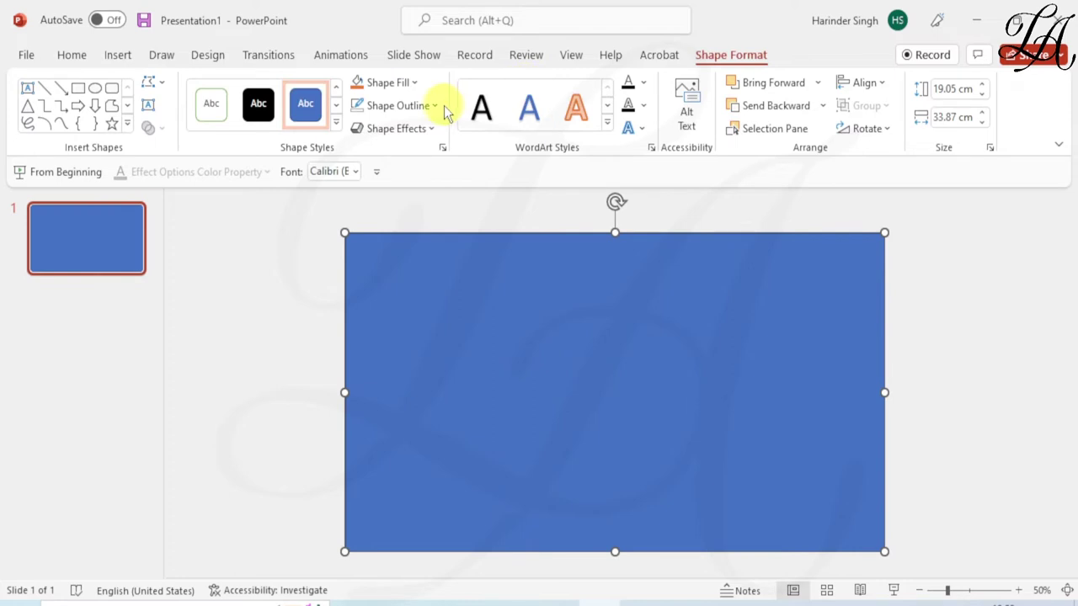
{"action": "left_click", "coordinate": [440, 105]}
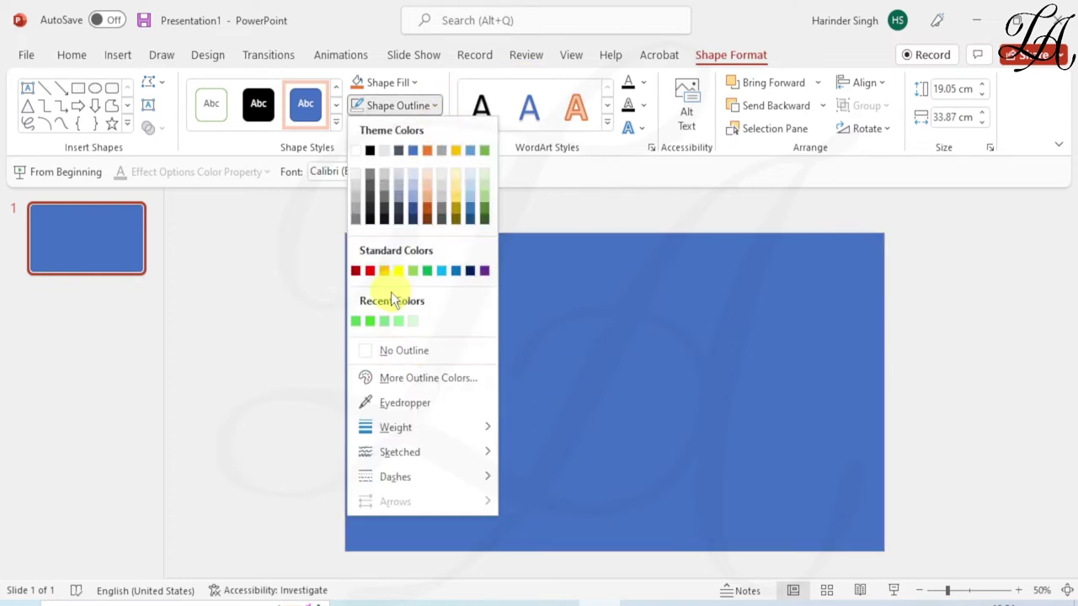
{"action": "left_click", "coordinate": [399, 351]}
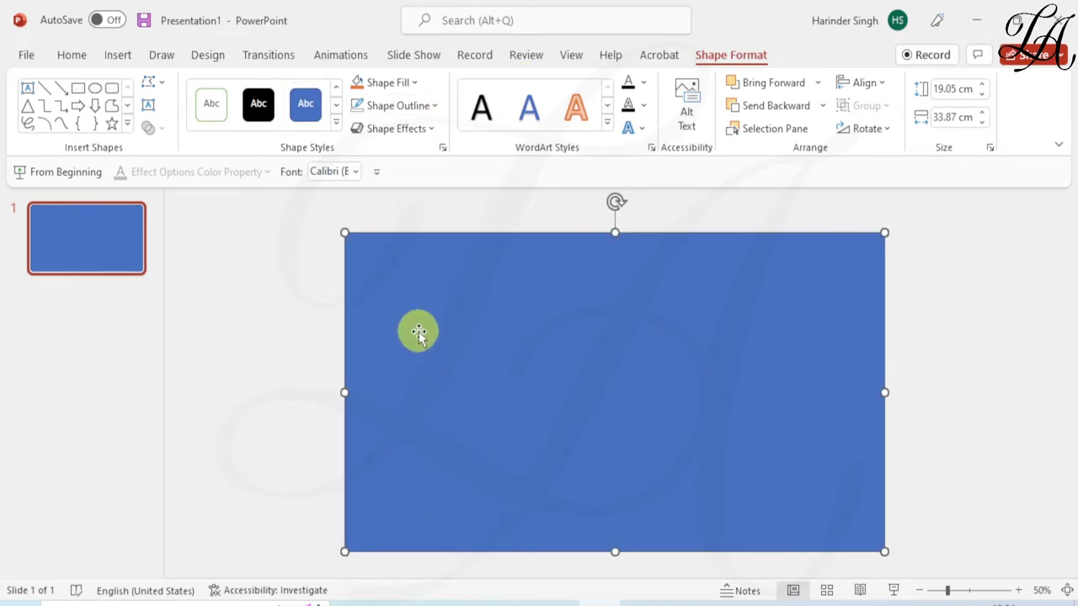
{"action": "right_click", "coordinate": [421, 337]}
- Switch the rectangle to a 90° linear gradient fill and shift a stop so the blue starts higher
{"action": "left_click", "coordinate": [488, 516]}
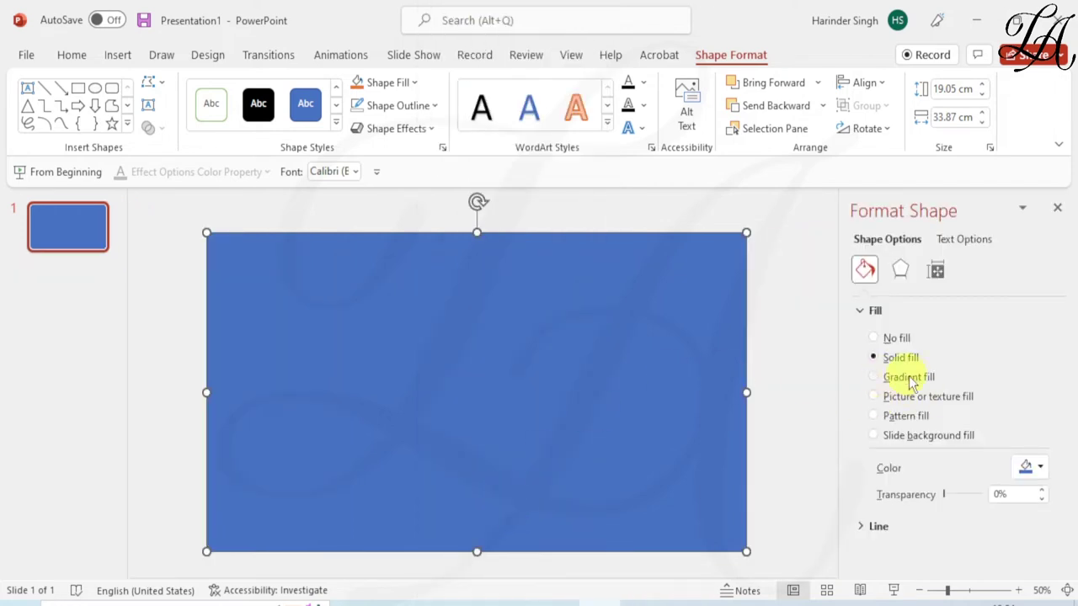
{"action": "left_click", "coordinate": [901, 377]}
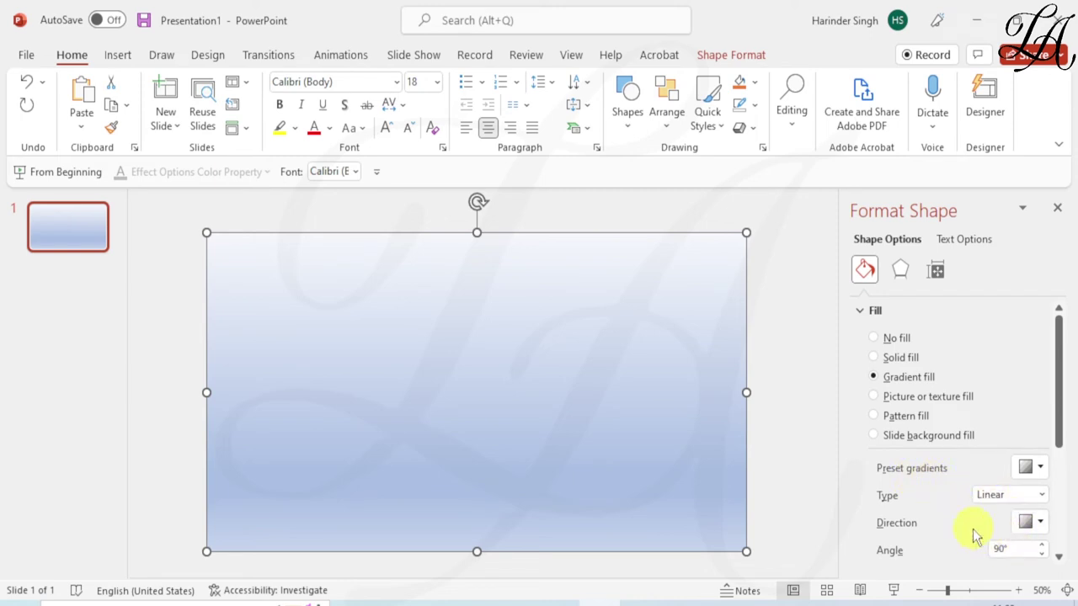
{"action": "scroll", "coordinate": [973, 535], "scroll_direction": "down", "scroll_amount": 3}
{"action": "mouse_move", "coordinate": [958, 515]}
{"action": "left_mouse_down"}
{"action": "mouse_move", "coordinate": [934, 515]}
{"action": "mouse_move", "coordinate": [974, 515]}
{"action": "left_mouse_up"}
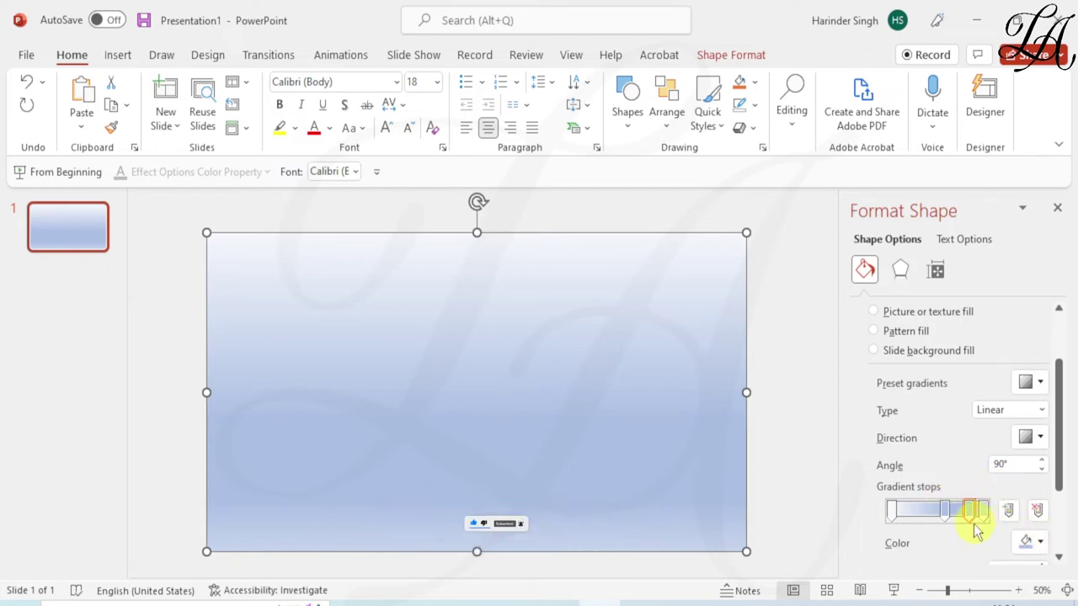
- Colour the first gradient stop bright yellow #EBF963 via More Colors
{"action": "left_click", "coordinate": [1041, 541]}
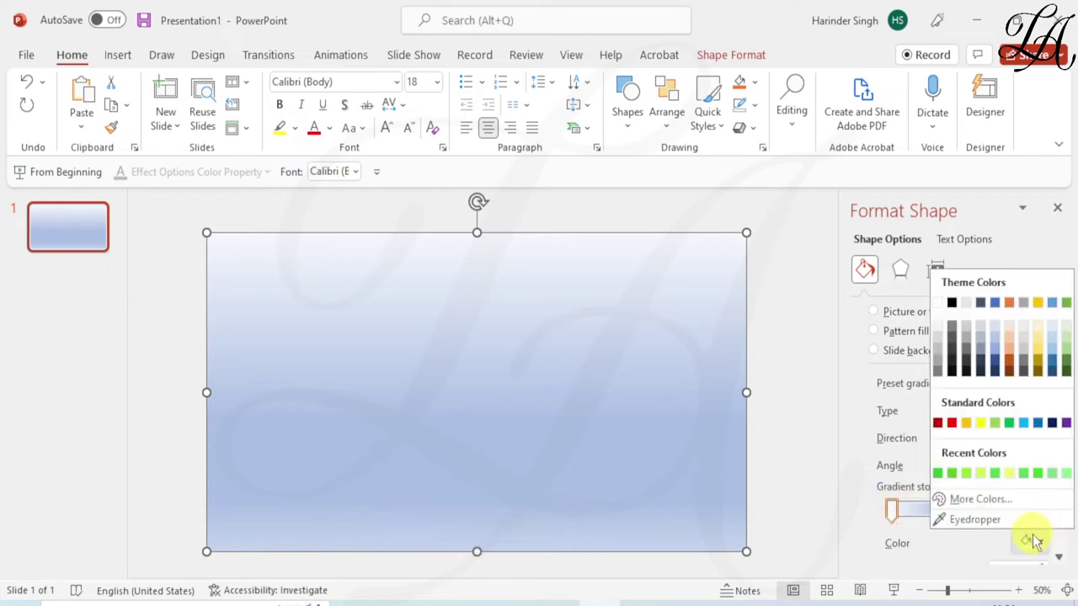
{"action": "left_click", "coordinate": [968, 498]}
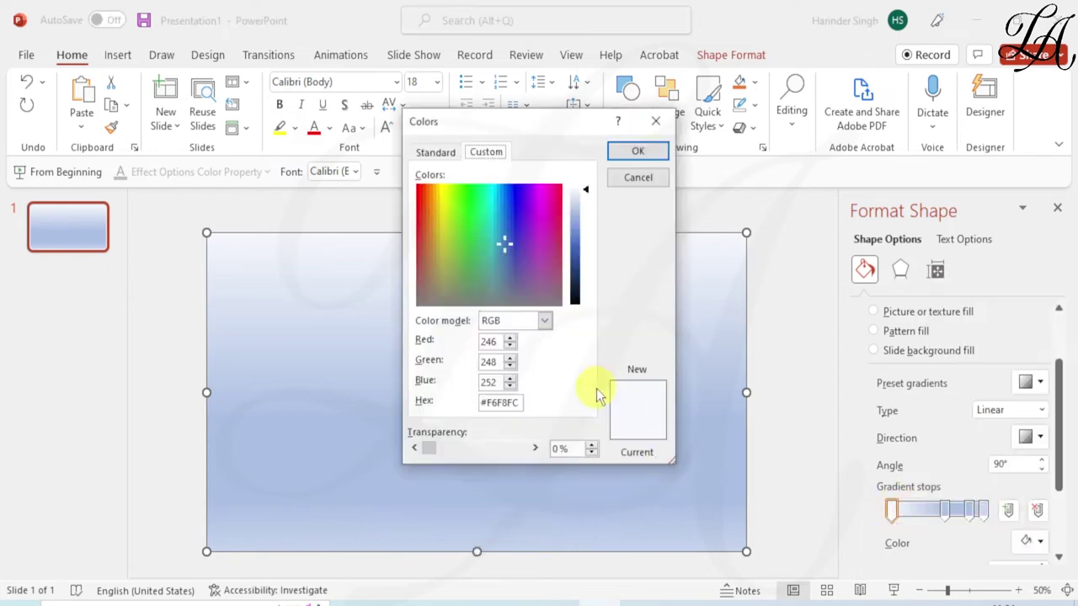
{"action": "left_click", "coordinate": [464, 208]}
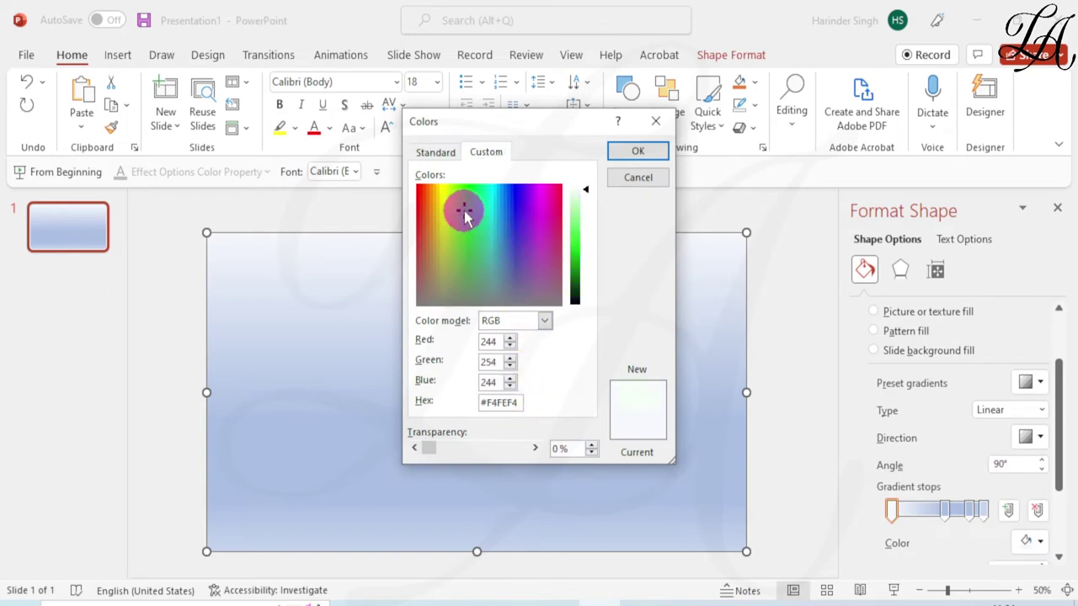
{"action": "left_click", "coordinate": [1026, 387]}
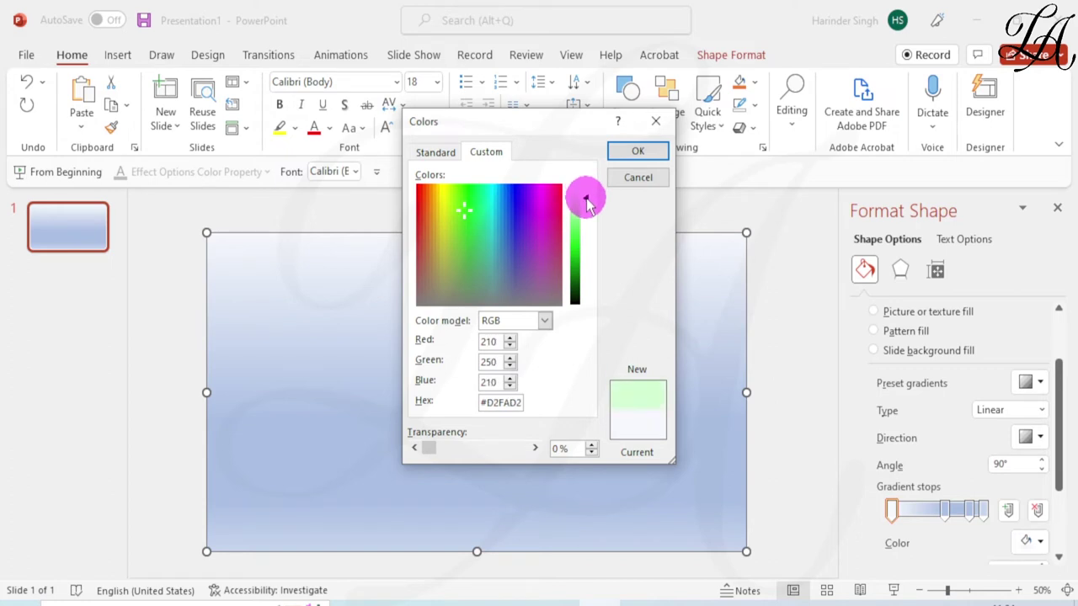
{"action": "left_click_drag", "start_coordinate": [467, 212], "coordinate": [442, 194]}
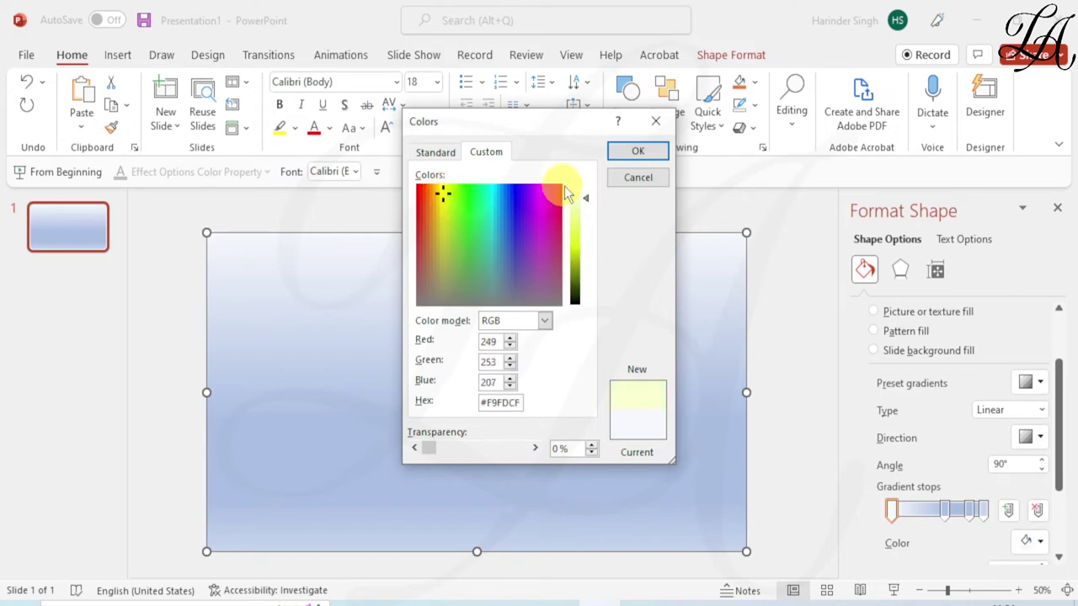
{"action": "left_click_drag", "start_coordinate": [587, 202], "coordinate": [592, 223]}
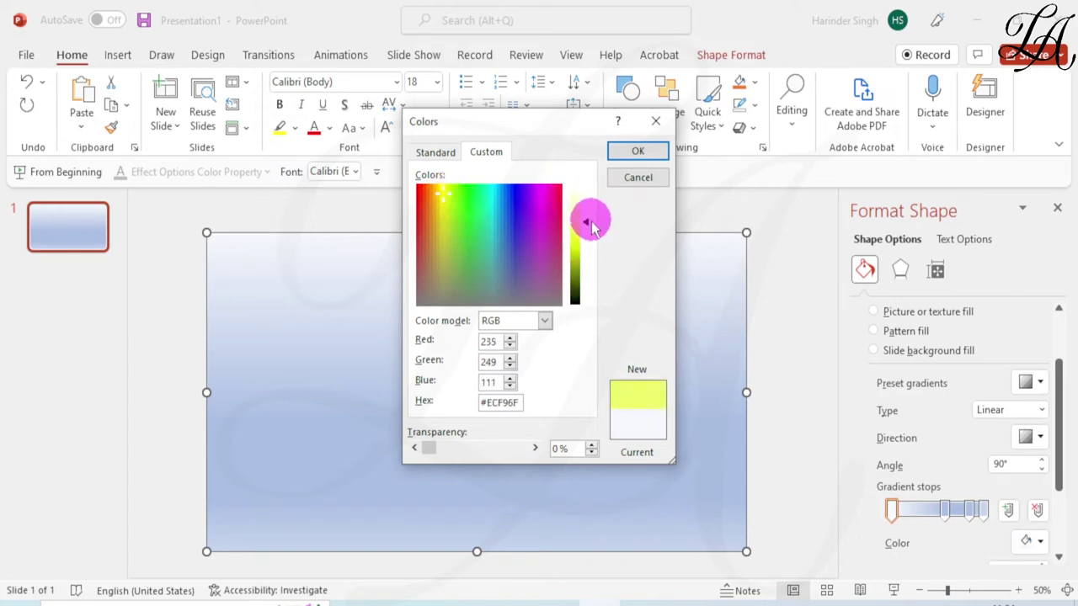
{"action": "left_click", "coordinate": [637, 150]}
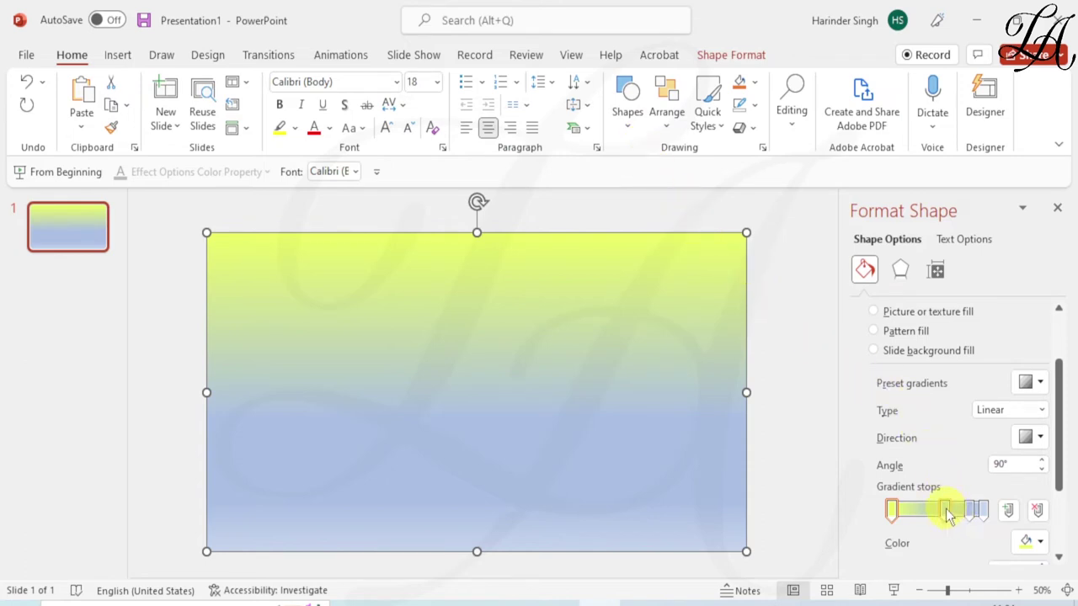
- Set the end gradient stop to light green #83EE7E and remove the blue middle stops
{"action": "left_click", "coordinate": [985, 515]}
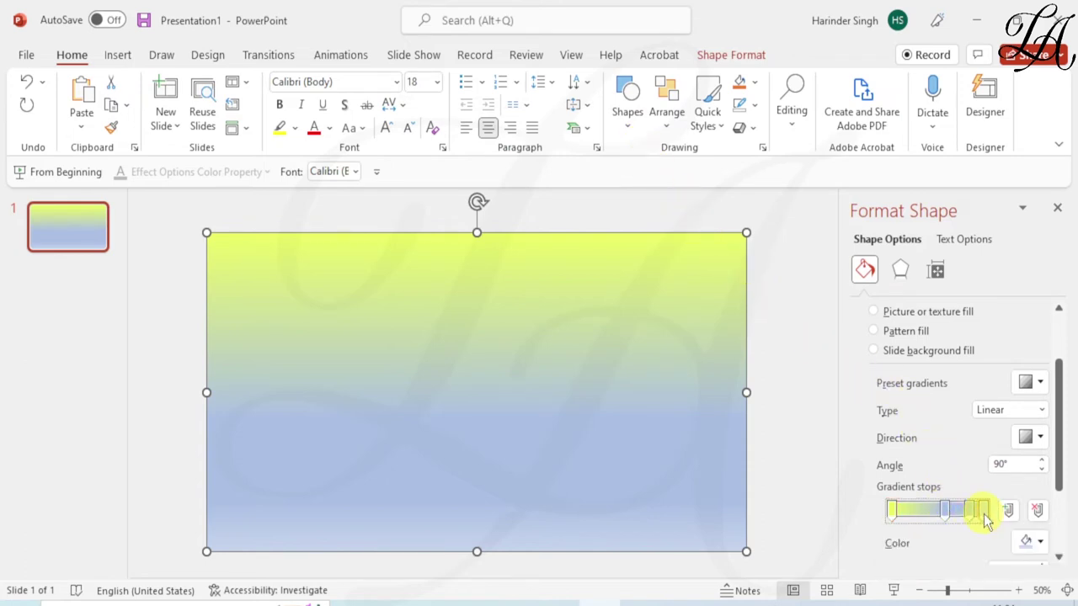
{"action": "left_click", "coordinate": [1042, 542]}
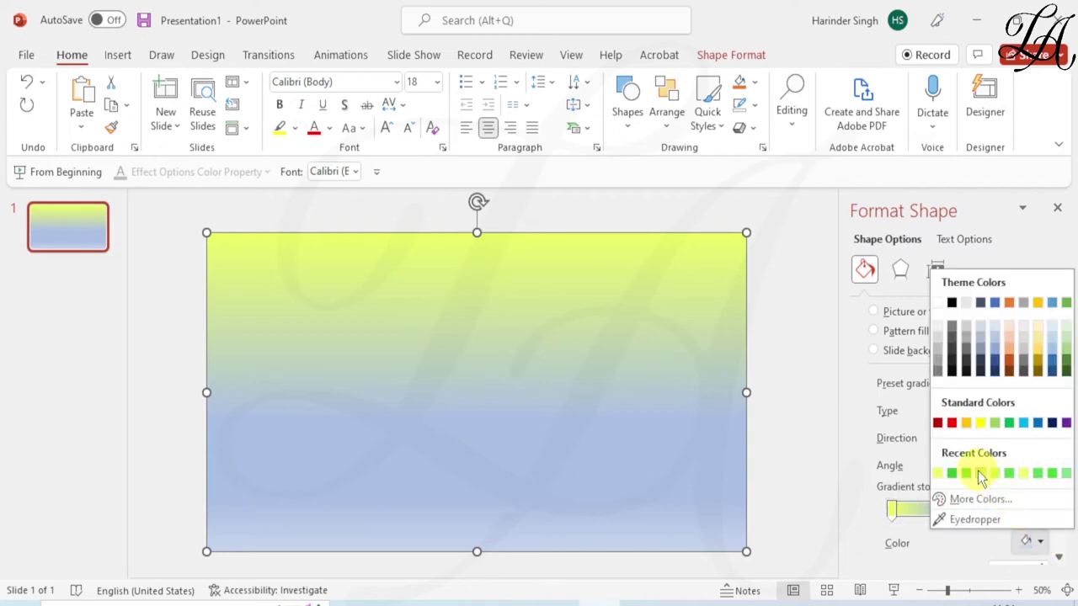
{"action": "left_click", "coordinate": [976, 499]}
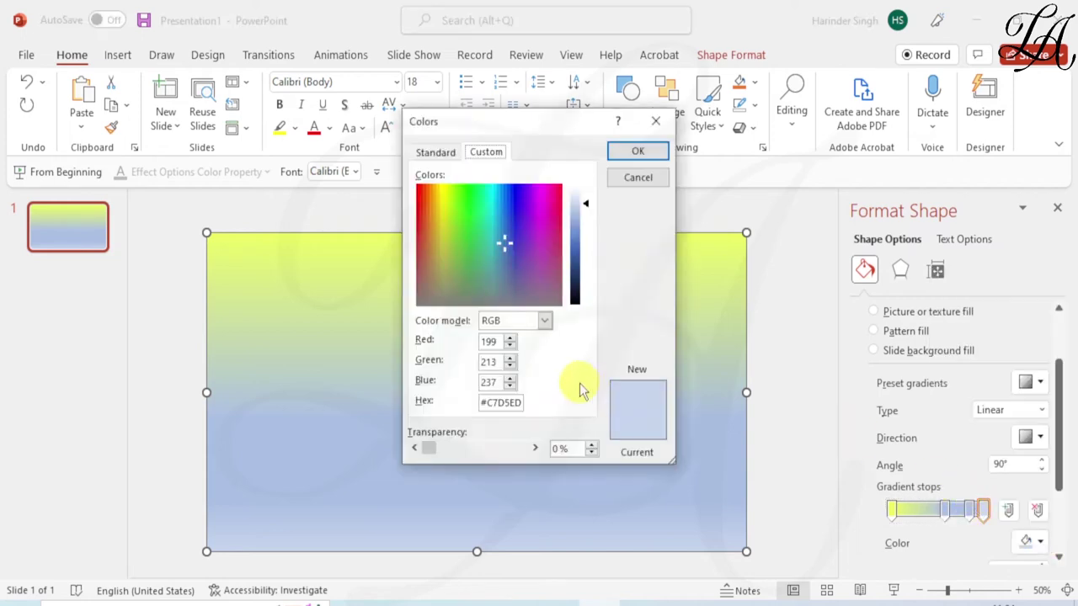
{"action": "left_click_drag", "start_coordinate": [509, 249], "coordinate": [463, 211]}
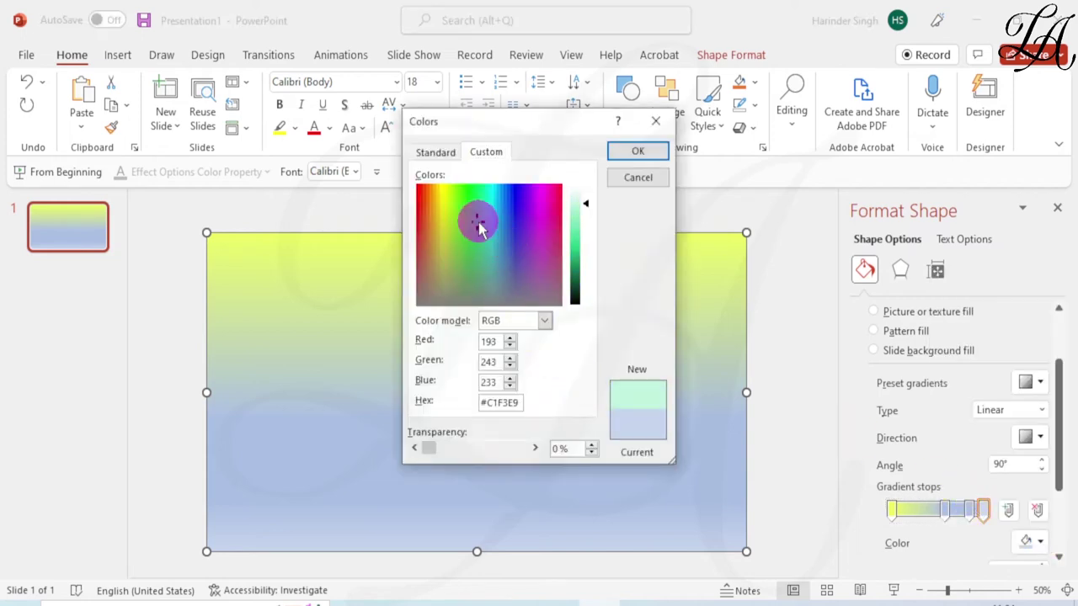
{"action": "left_click", "coordinate": [585, 206]}
{"action": "left_click_drag", "start_coordinate": [585, 206], "coordinate": [589, 214]}
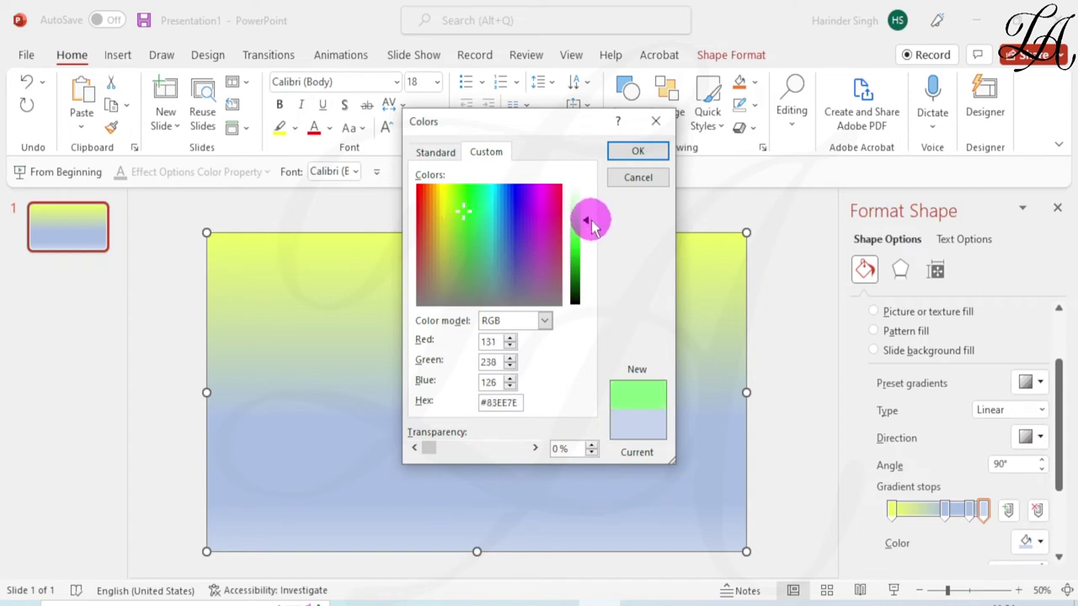
{"action": "left_click", "coordinate": [637, 151]}
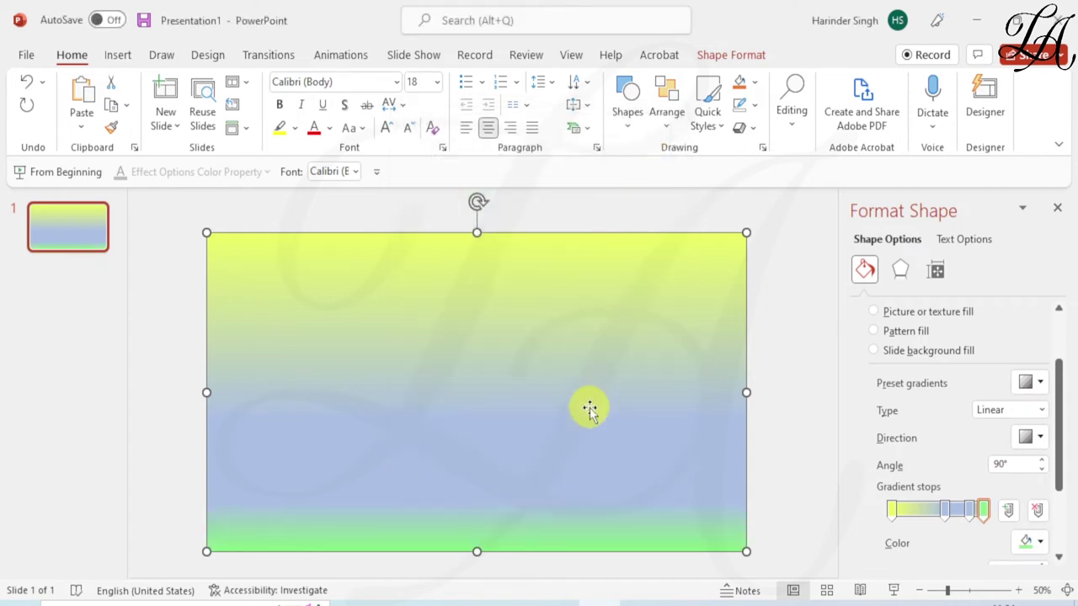
{"action": "mouse_move", "coordinate": [945, 517]}
{"action": "left_mouse_down"}
{"action": "mouse_move", "coordinate": [947, 538]}
{"action": "mouse_move", "coordinate": [971, 534]}
{"action": "left_mouse_up"}
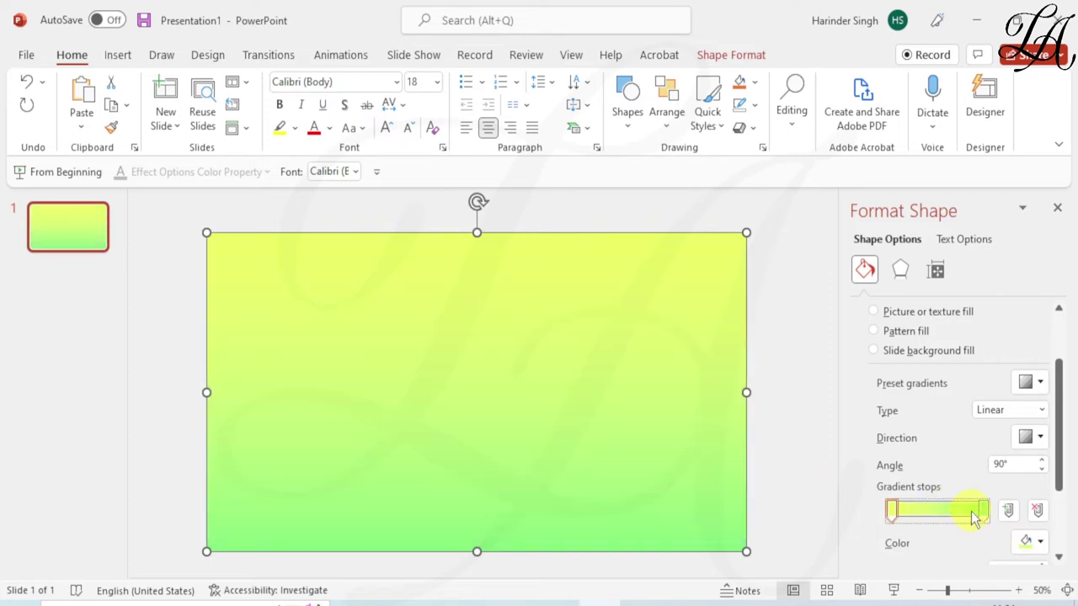
{"action": "left_click", "coordinate": [974, 515]}
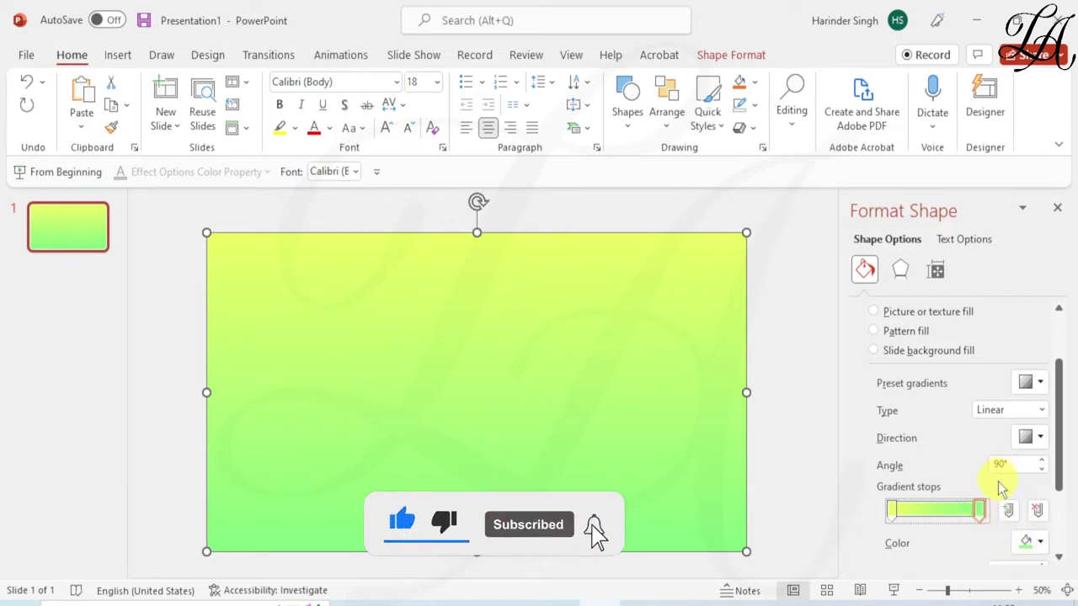
- Set the right gradient stop to 100% and confirm the rectangle's line is No line
{"action": "scroll", "coordinate": [954, 450], "scroll_direction": "down", "scroll_amount": 1}
{"action": "scroll", "coordinate": [953, 450], "scroll_direction": "down", "scroll_amount": 2}
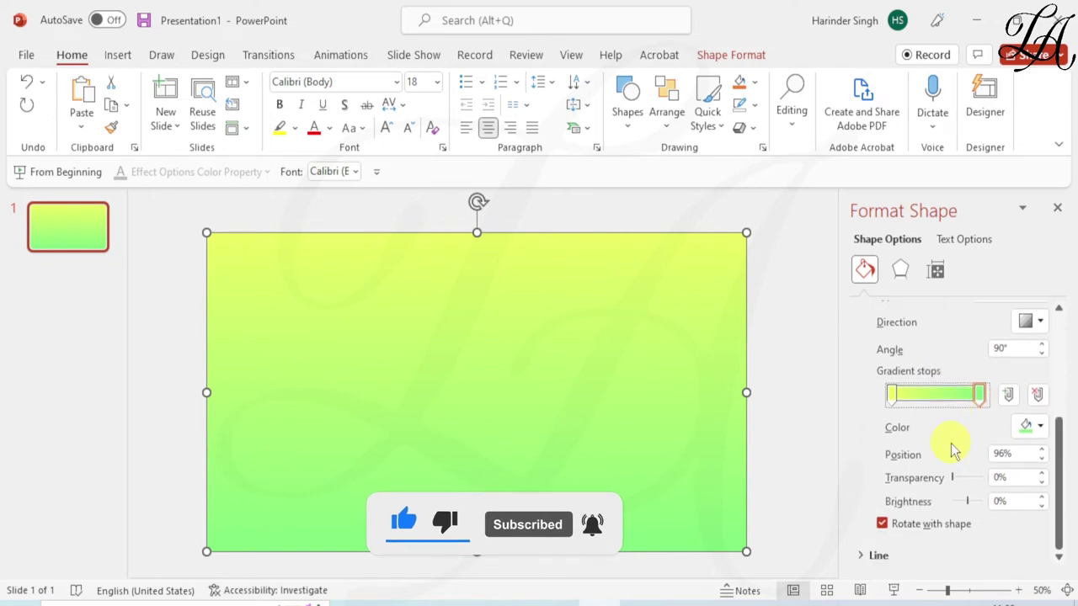
{"action": "scroll", "coordinate": [953, 450], "scroll_direction": "up", "scroll_amount": 1}
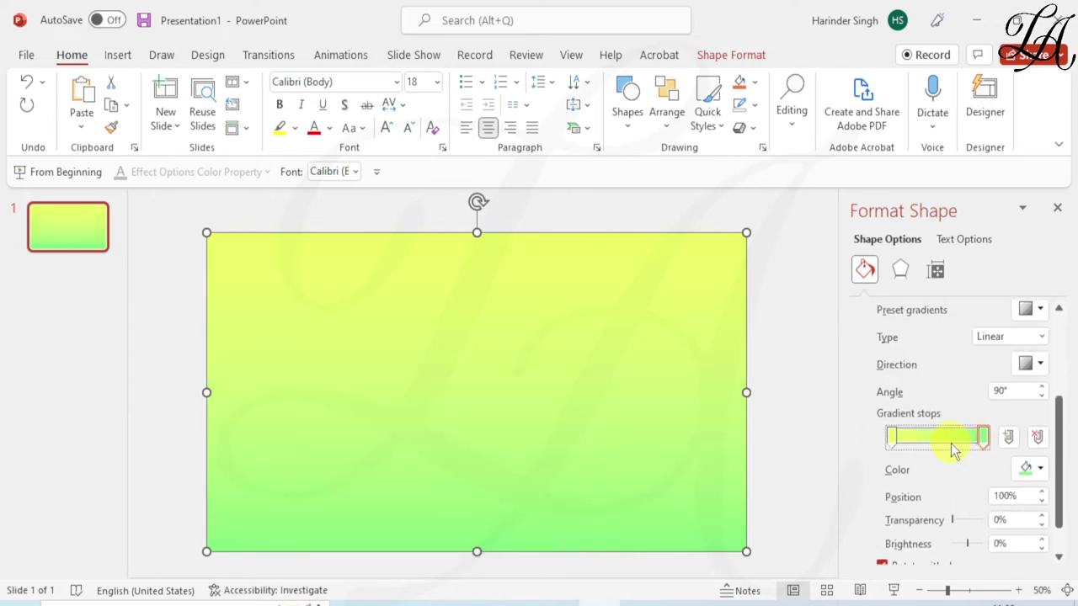
{"action": "left_click", "coordinate": [782, 385]}
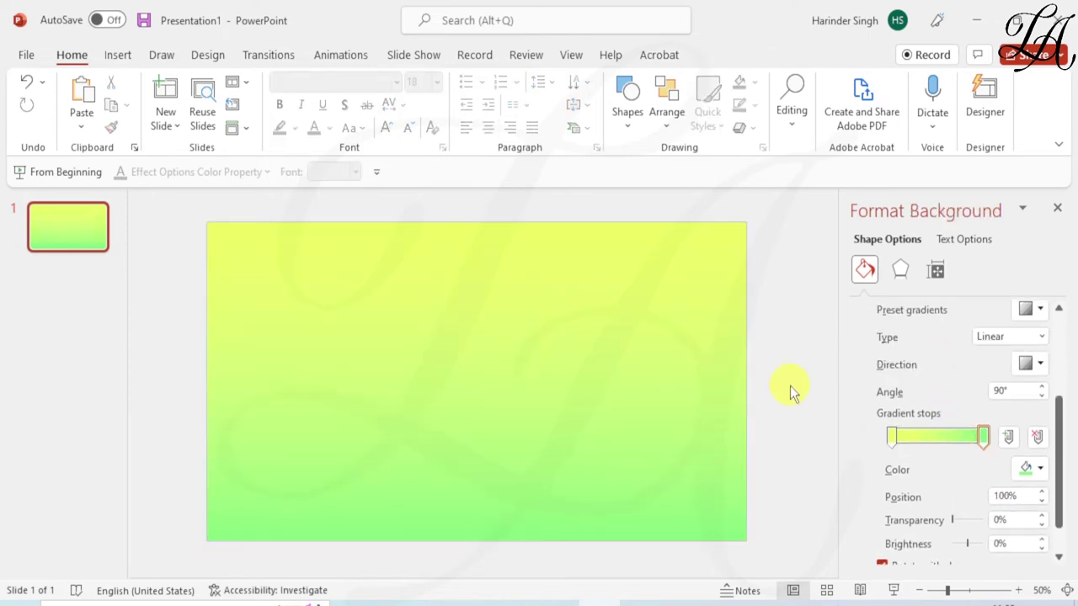
{"action": "left_click", "coordinate": [695, 379]}
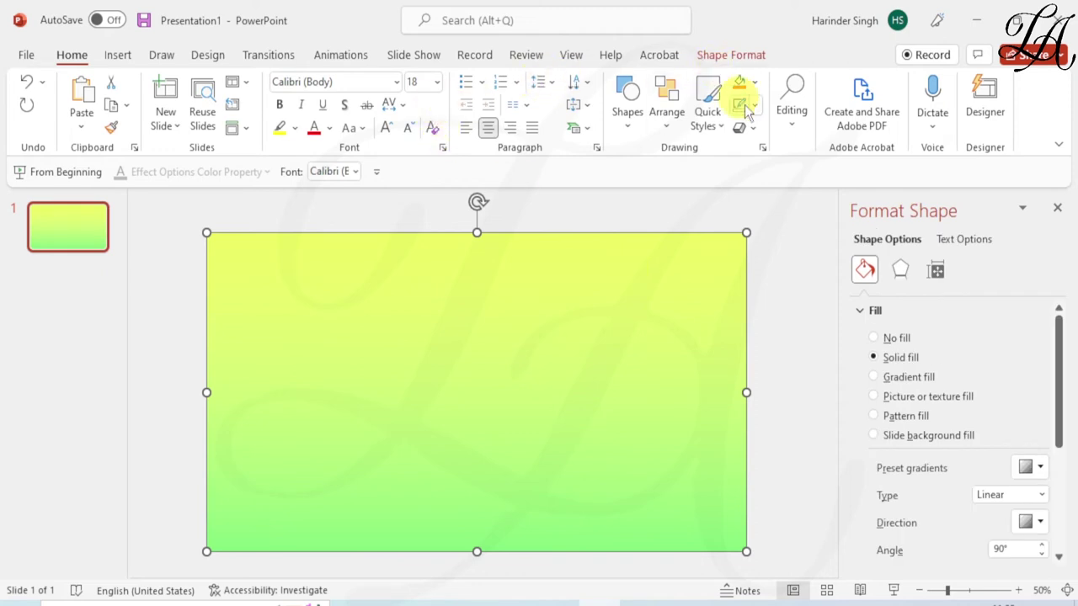
{"action": "left_click", "coordinate": [867, 310]}
{"action": "left_click", "coordinate": [859, 336]}
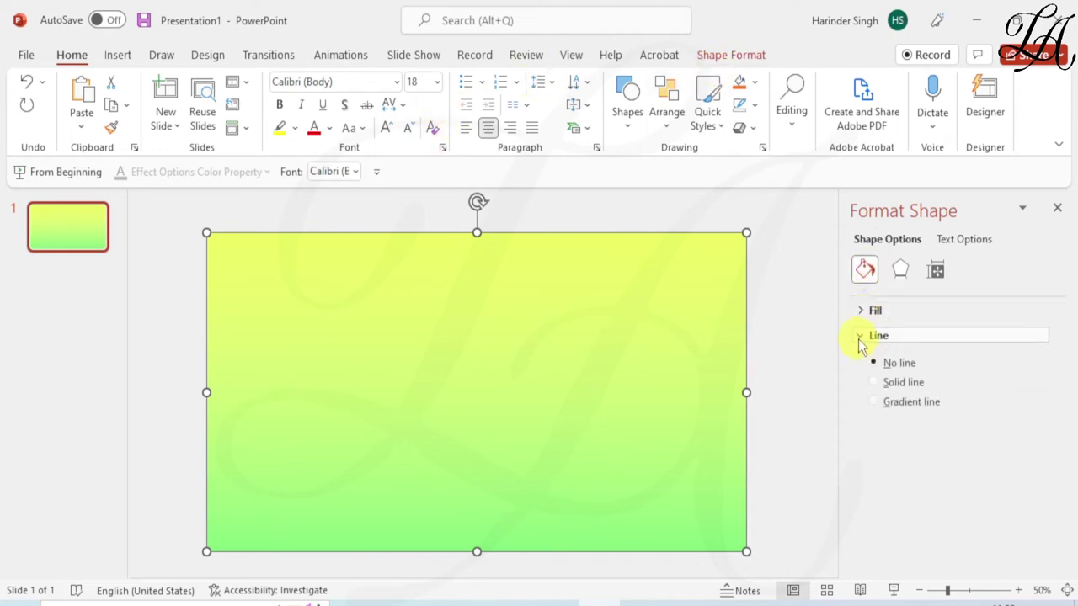
{"action": "left_click", "coordinate": [860, 336]}
- Send the gradient rectangle to back behind the woman and drip graphic
{"action": "left_click", "coordinate": [772, 438]}
{"action": "left_click", "coordinate": [649, 413]}
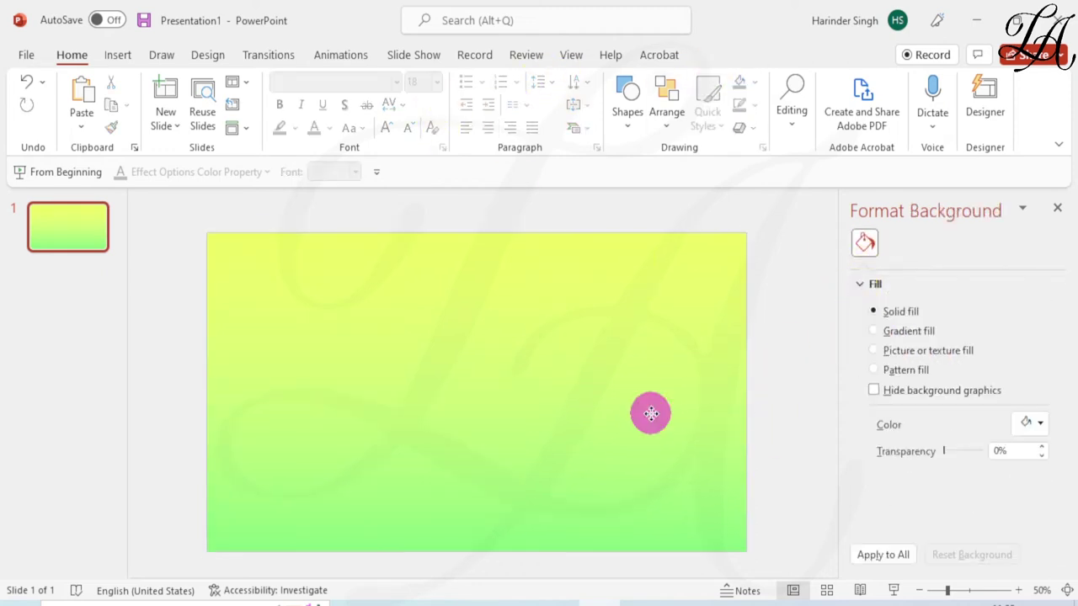
{"action": "right_click", "coordinate": [650, 414]}
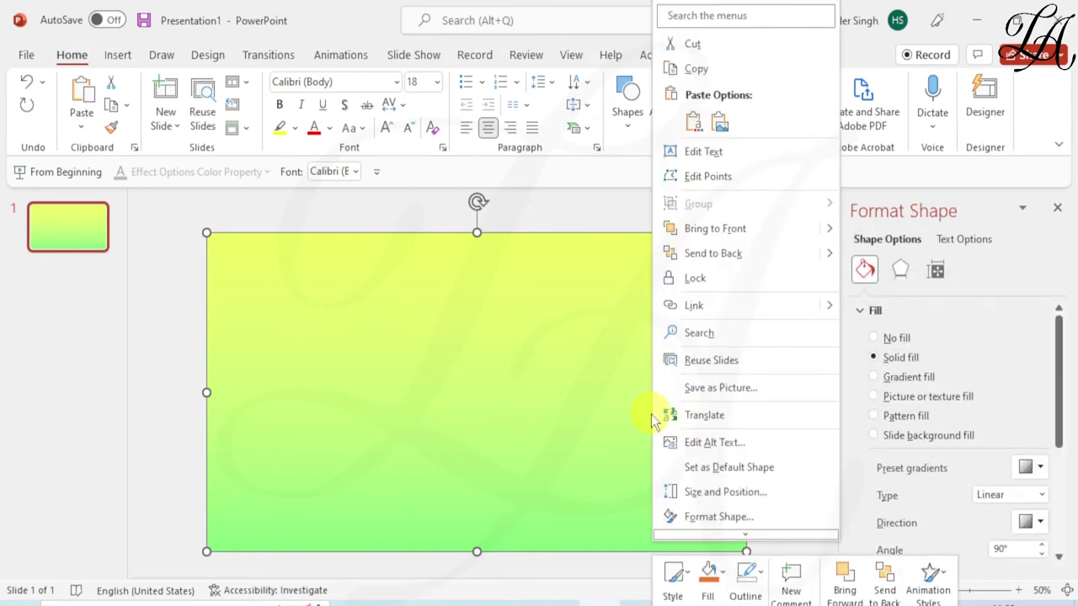
{"action": "left_click", "coordinate": [712, 253]}
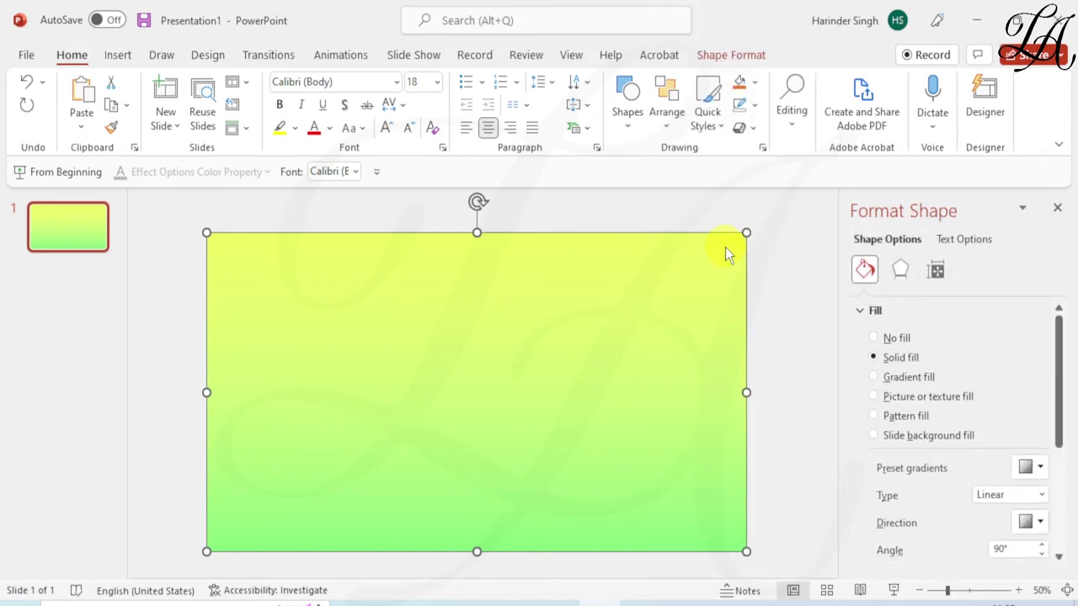
- Duplicate the slide, then narrow the drip graphic on slide 2 and move it to the top edge
{"action": "right_click", "coordinate": [83, 214]}
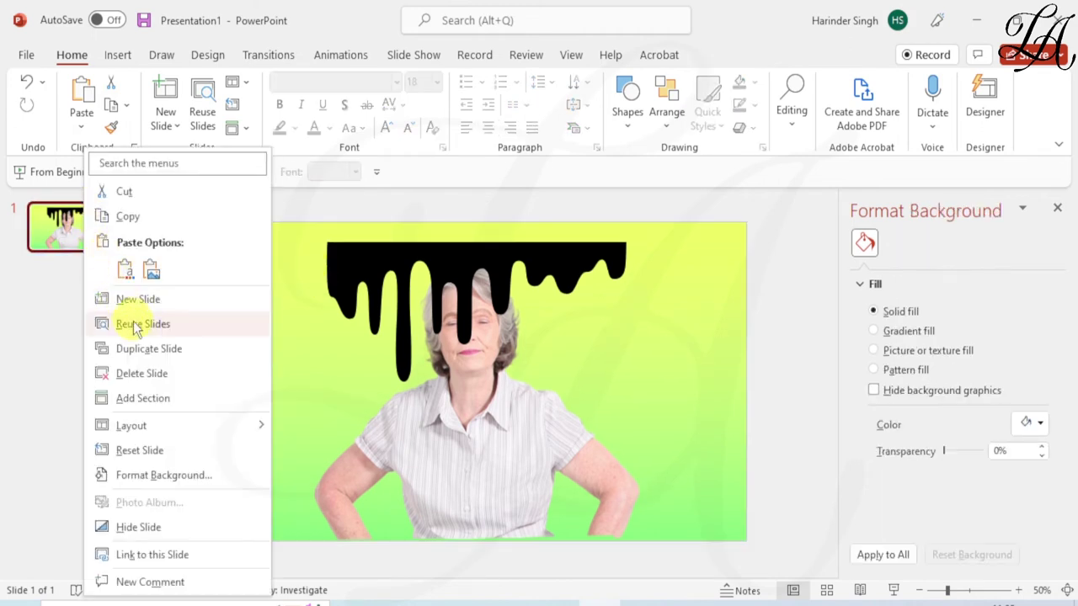
{"action": "left_click", "coordinate": [140, 348]}
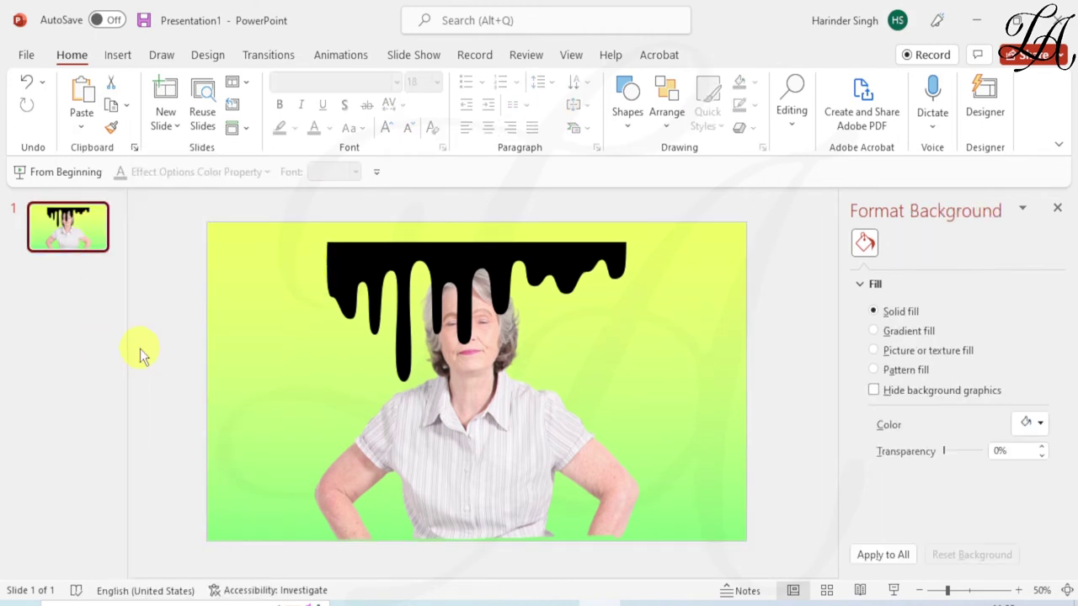
{"action": "left_click", "coordinate": [419, 264]}
{"action": "left_click_drag", "start_coordinate": [324, 312], "coordinate": [335, 313]}
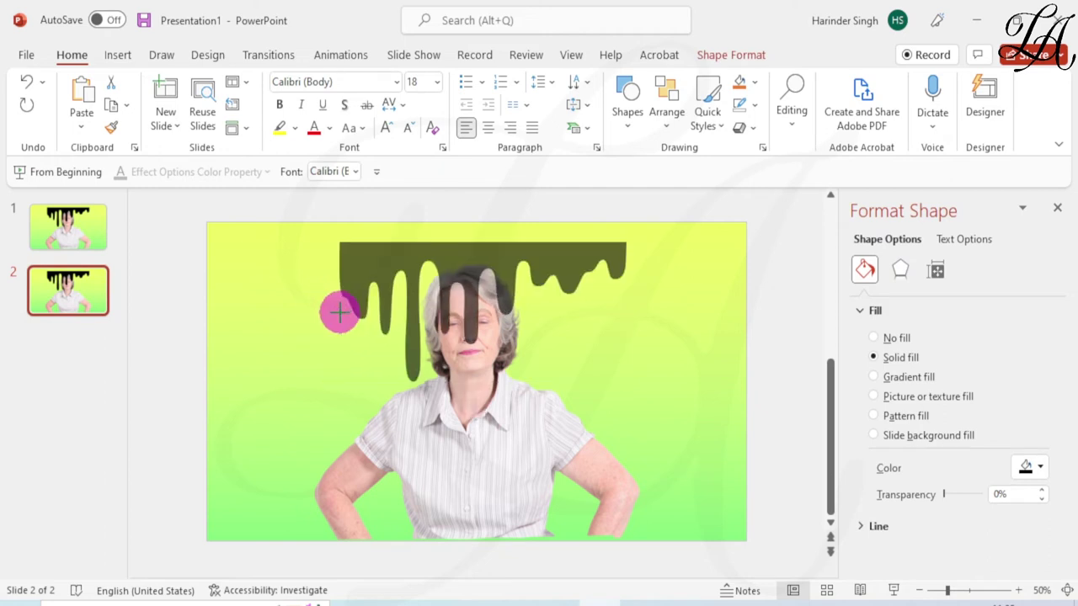
{"action": "left_click", "coordinate": [391, 313]}
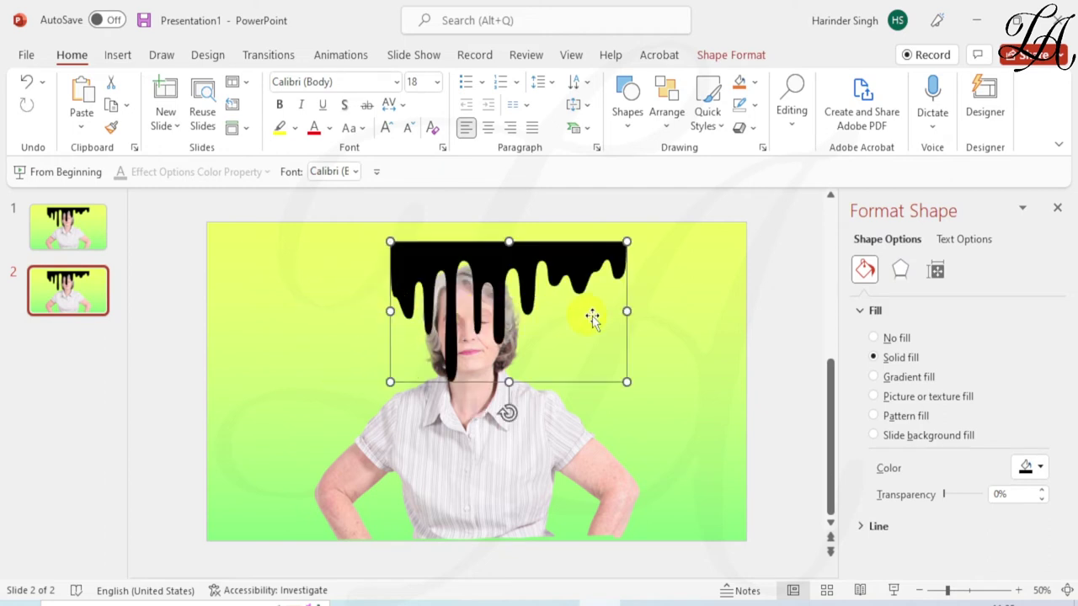
{"action": "mouse_move", "coordinate": [594, 316]}
{"action": "left_mouse_down"}
{"action": "mouse_move", "coordinate": [513, 333]}
{"action": "mouse_move", "coordinate": [522, 330]}
{"action": "left_mouse_up"}
{"action": "left_click_drag", "start_coordinate": [464, 269], "coordinate": [477, 245]}
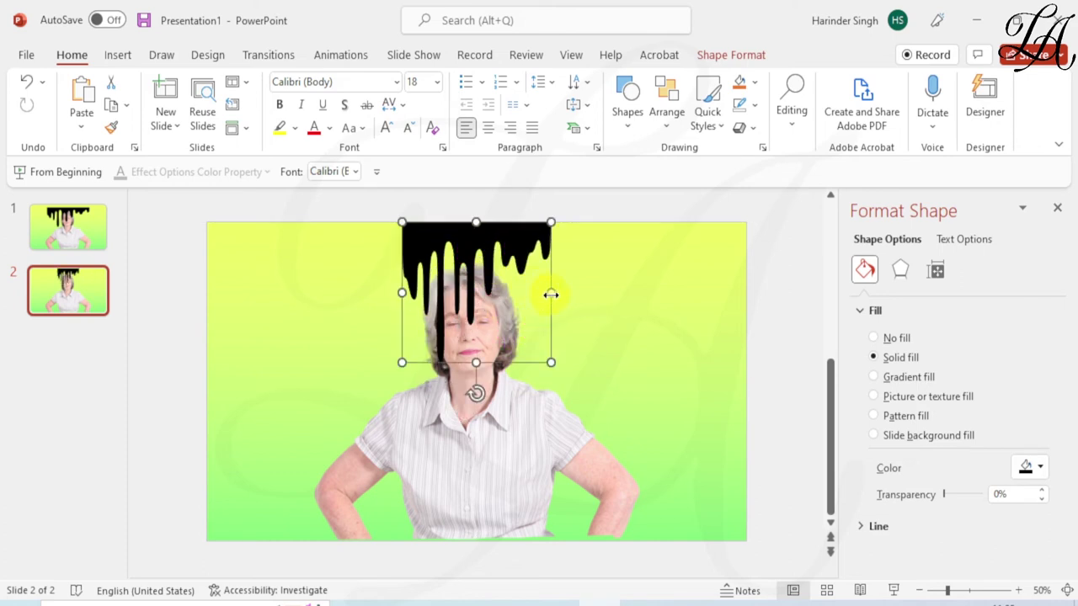
- Slightly enlarge the woman picture from its corner
{"action": "left_click", "coordinate": [507, 438]}
{"action": "mouse_move", "coordinate": [639, 262]}
{"action": "left_mouse_down"}
{"action": "mouse_move", "coordinate": [673, 226]}
{"action": "mouse_move", "coordinate": [637, 281]}
{"action": "left_mouse_up"}
{"action": "left_click", "coordinate": [666, 314]}
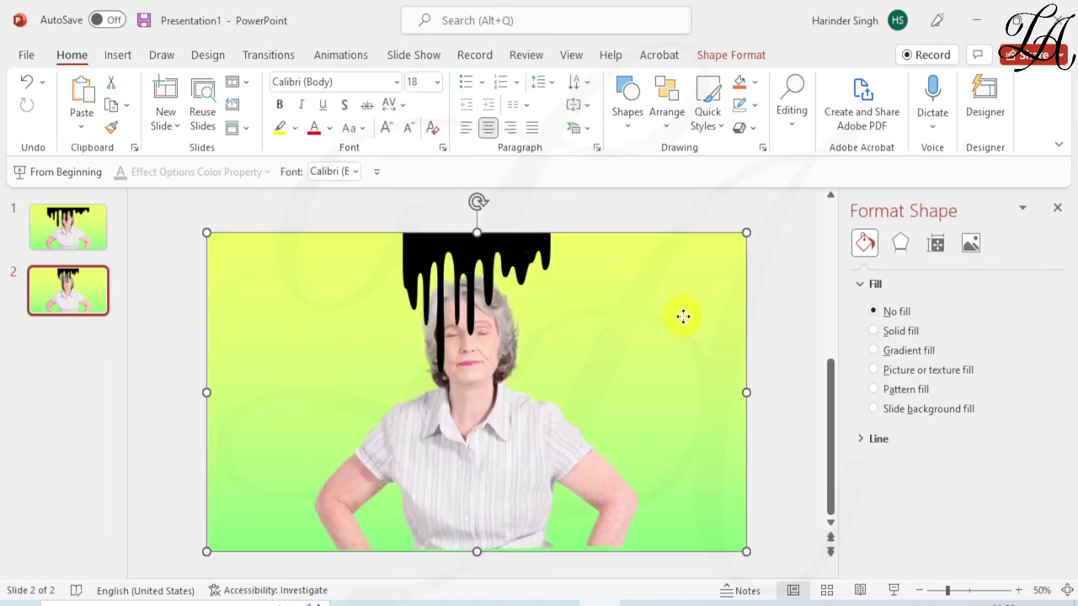
{"action": "right_click", "coordinate": [684, 315]}
{"action": "left_click", "coordinate": [575, 210]}
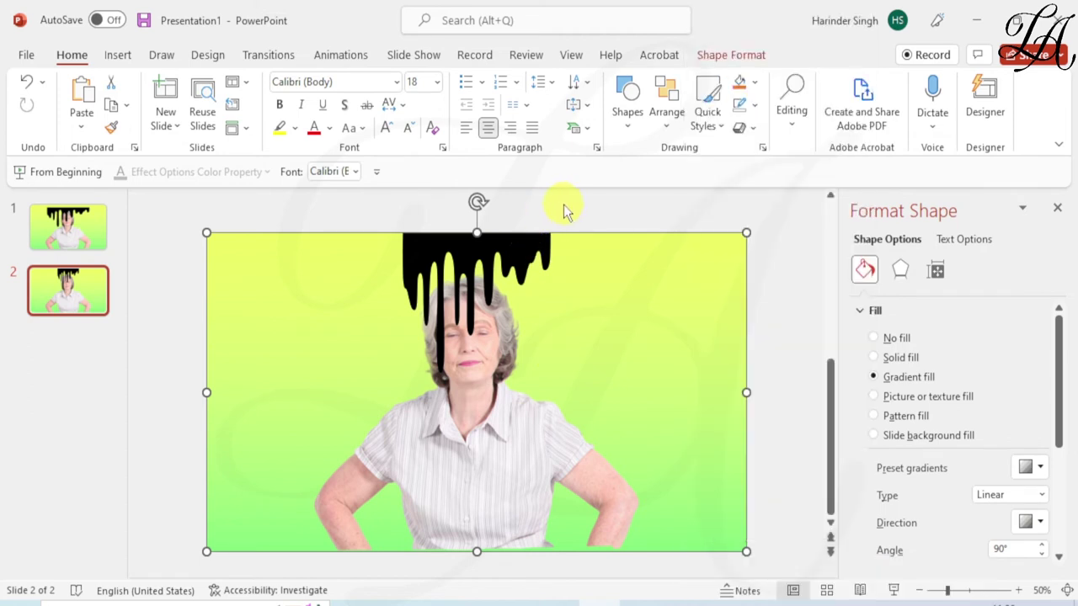
- Move the drip graphic lower, clear of the top edge, so it drips over her face
{"action": "key", "text": "Tab"}
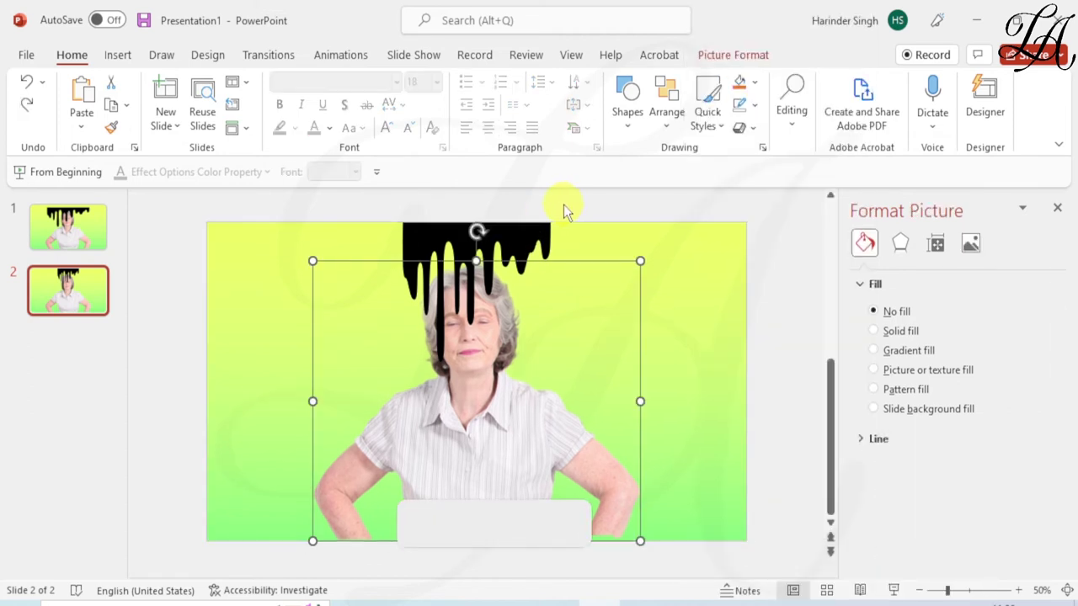
{"action": "key", "text": "Tab"}
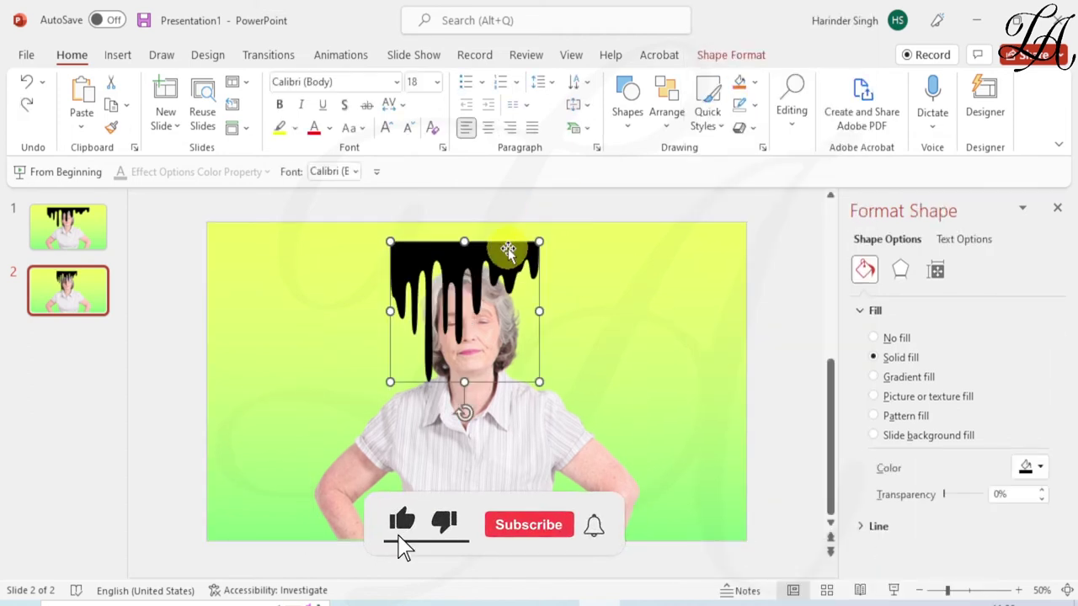
{"action": "left_click_drag", "start_coordinate": [508, 248], "coordinate": [520, 229]}
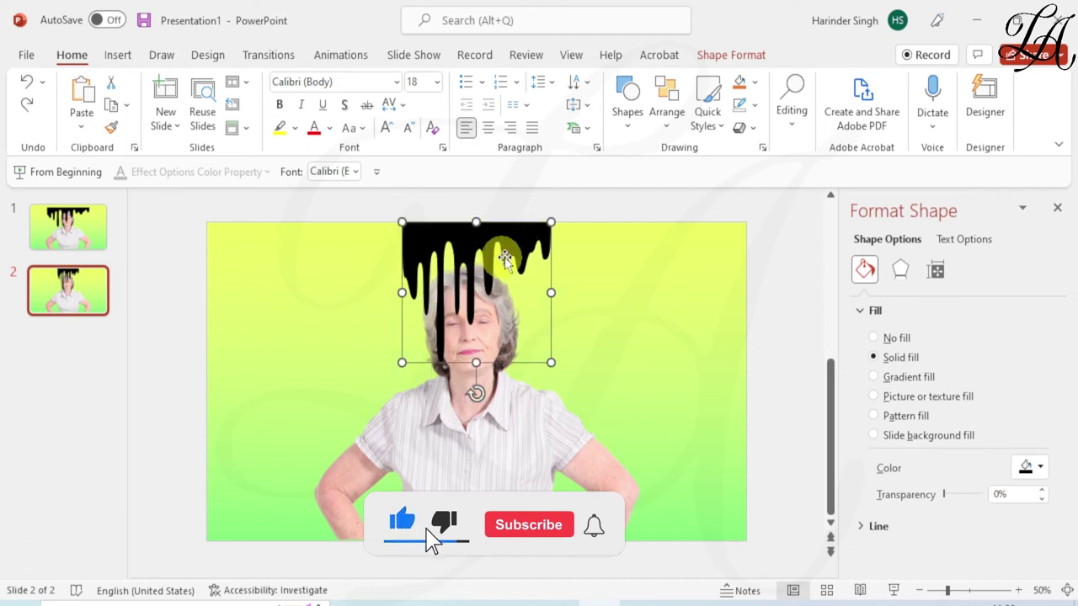
{"action": "left_click", "coordinate": [551, 294]}
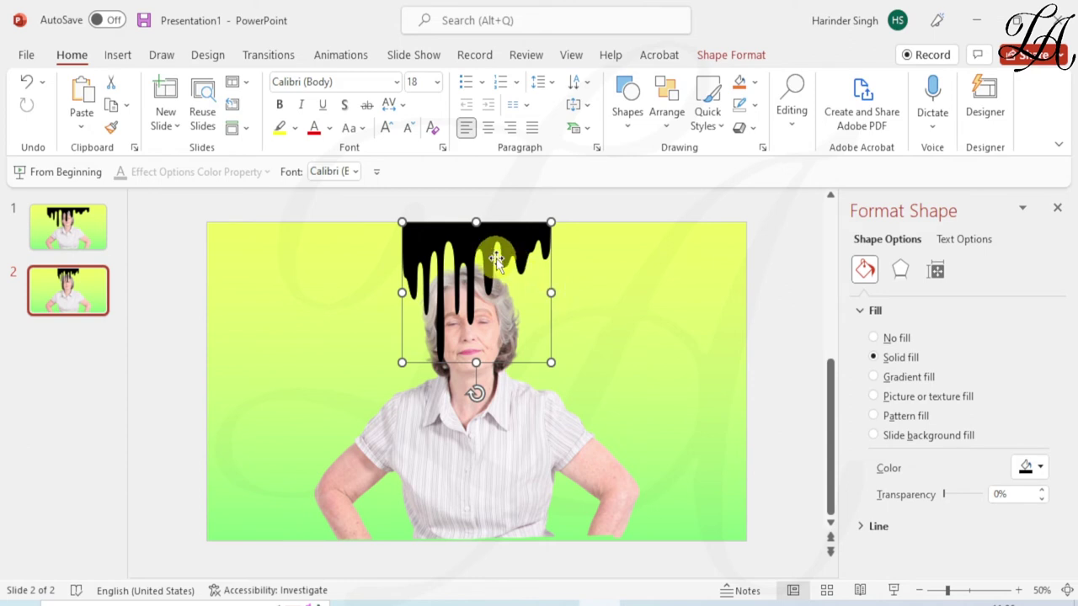
{"action": "left_click", "coordinate": [495, 256]}
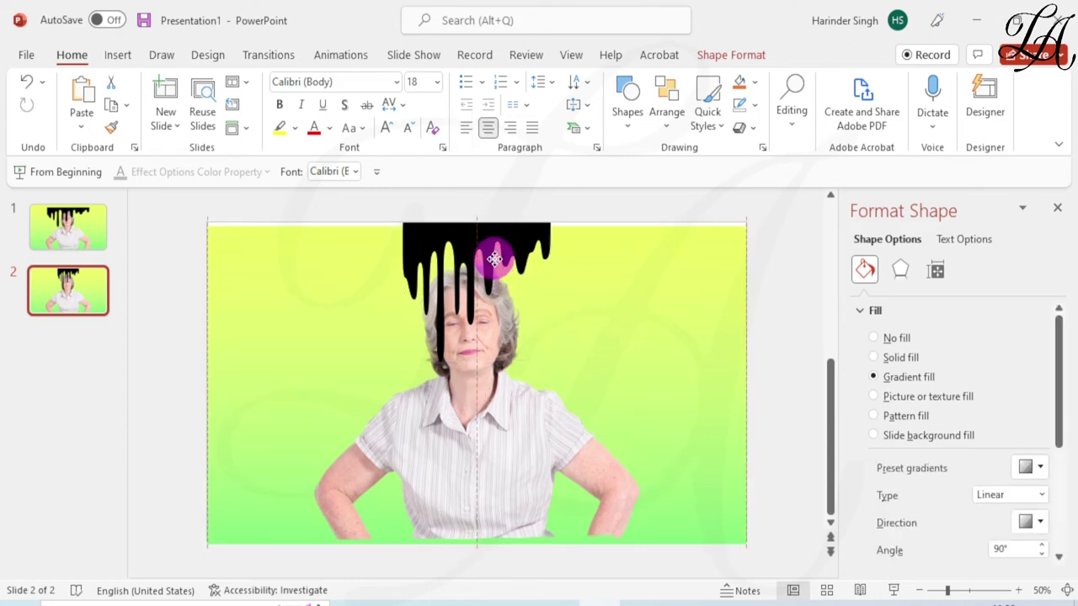
{"action": "left_click", "coordinate": [505, 239]}
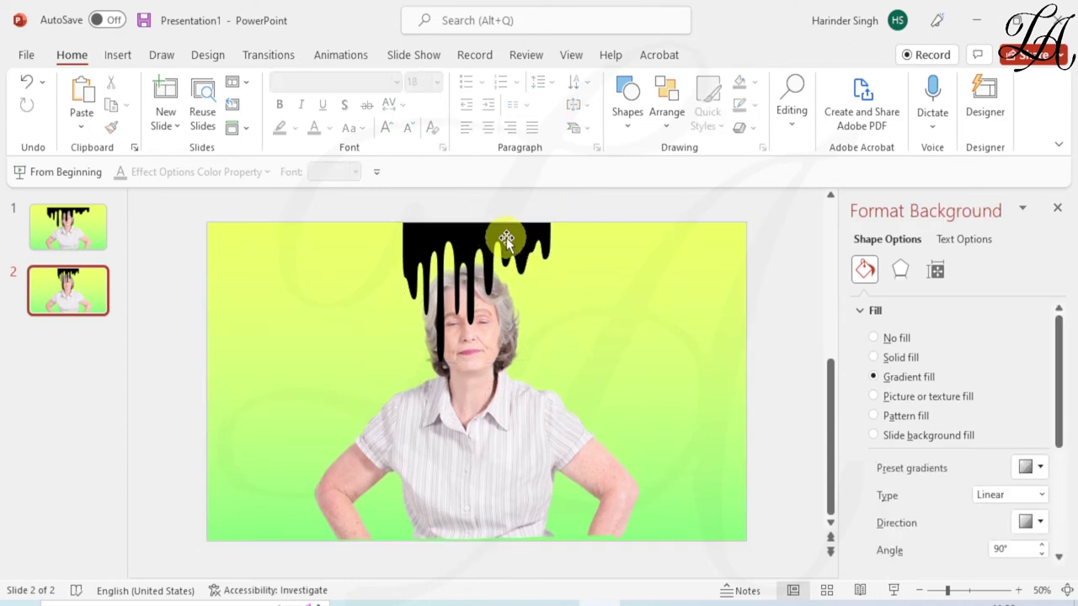
{"action": "left_click_drag", "start_coordinate": [500, 242], "coordinate": [501, 281]}
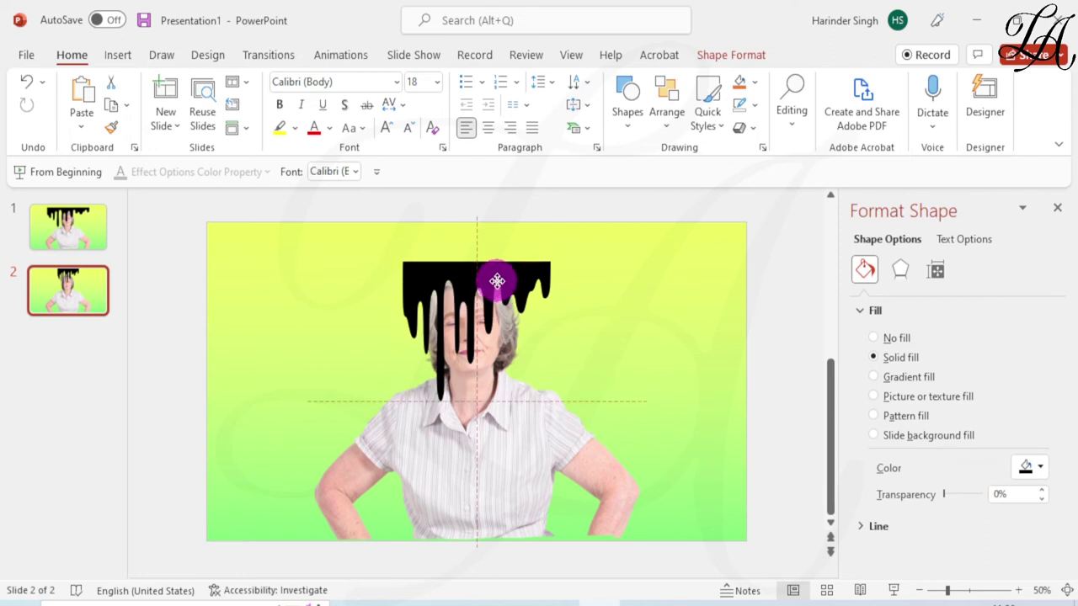
{"action": "left_click", "coordinate": [721, 57]}
- Draw a blue rectangle over the drip shape's flat top band, trimmed to the drips' width, and select it
{"action": "left_click", "coordinate": [78, 87]}
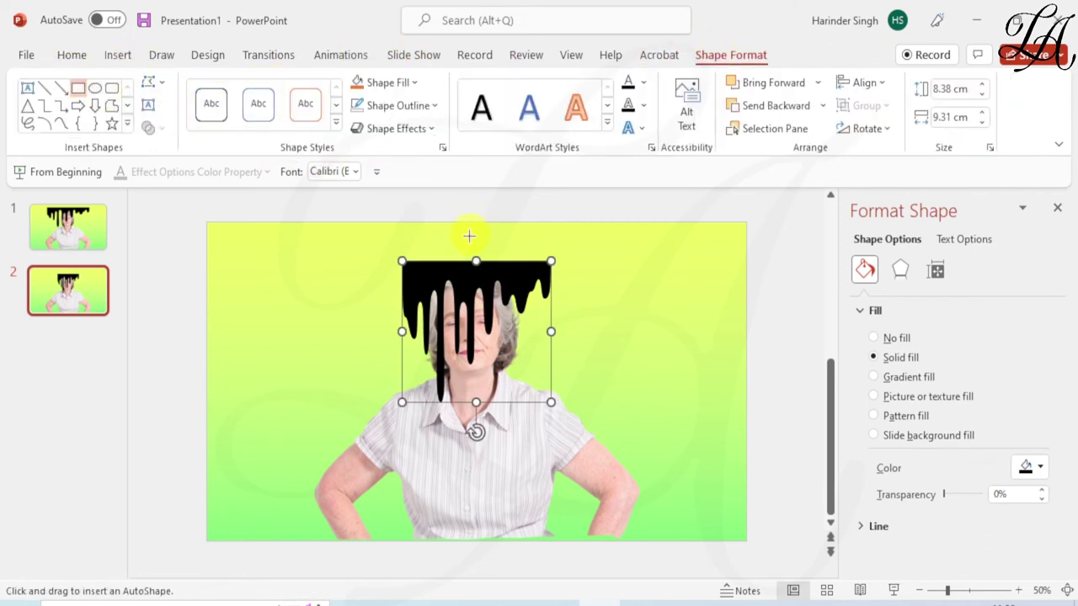
{"action": "left_click_drag", "start_coordinate": [398, 224], "coordinate": [561, 259]}
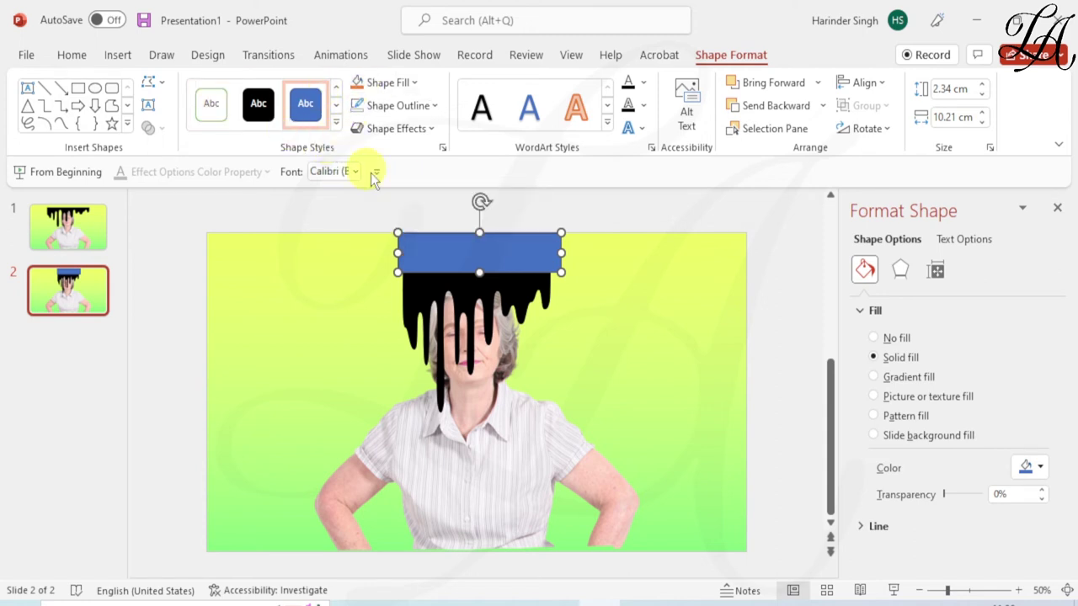
{"action": "left_click_drag", "start_coordinate": [396, 244], "coordinate": [403, 249]}
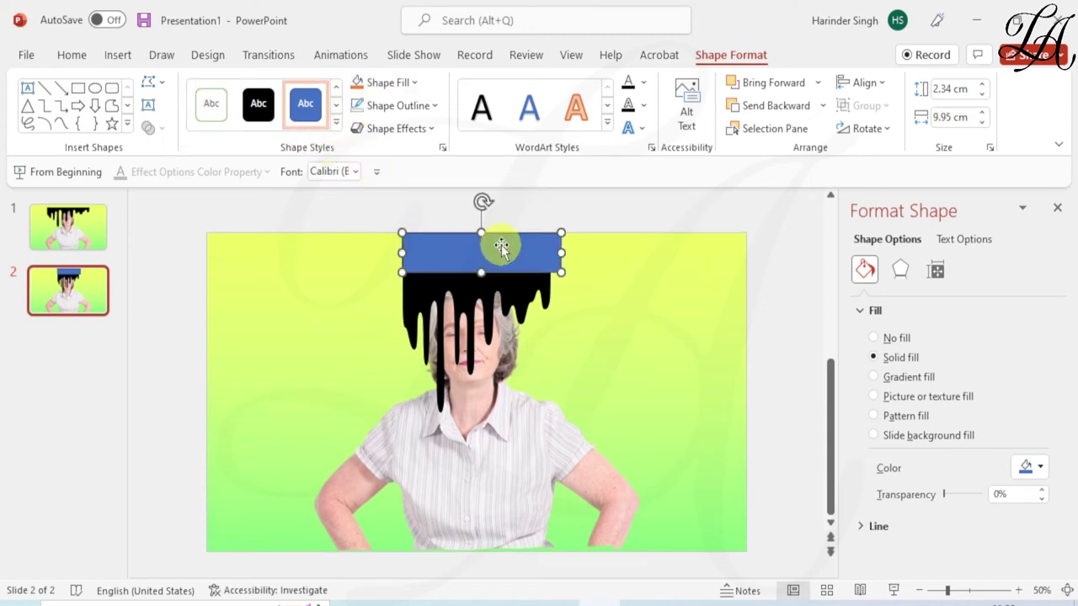
{"action": "left_click_drag", "start_coordinate": [560, 253], "coordinate": [542, 254]}
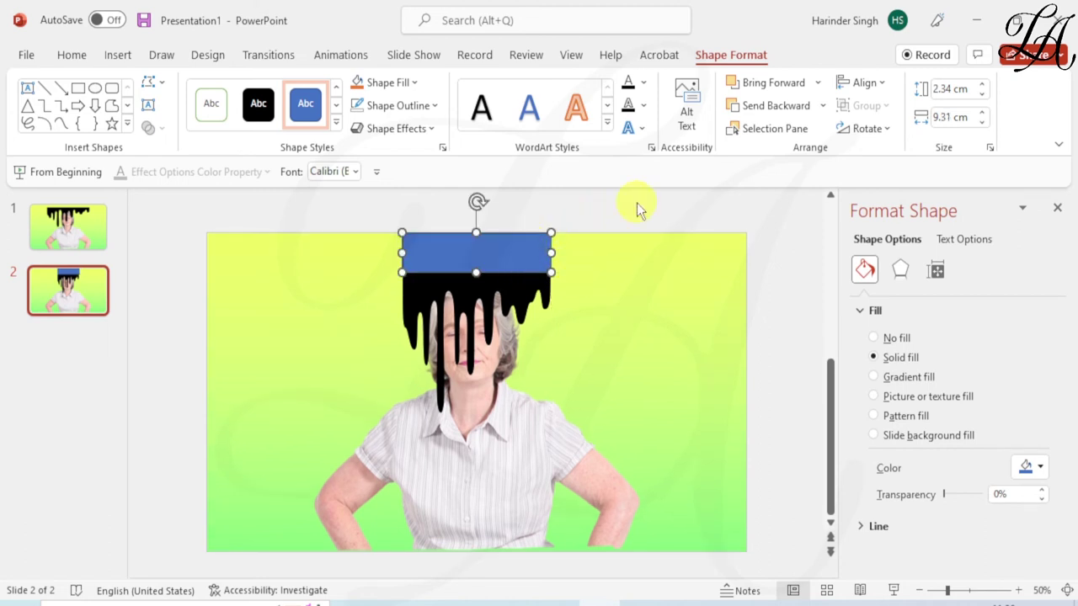
{"action": "double_click", "coordinate": [520, 260]}
- Union the blue rectangle and black drips into one blue drip shape with no outline
{"action": "left_click", "coordinate": [150, 127]}
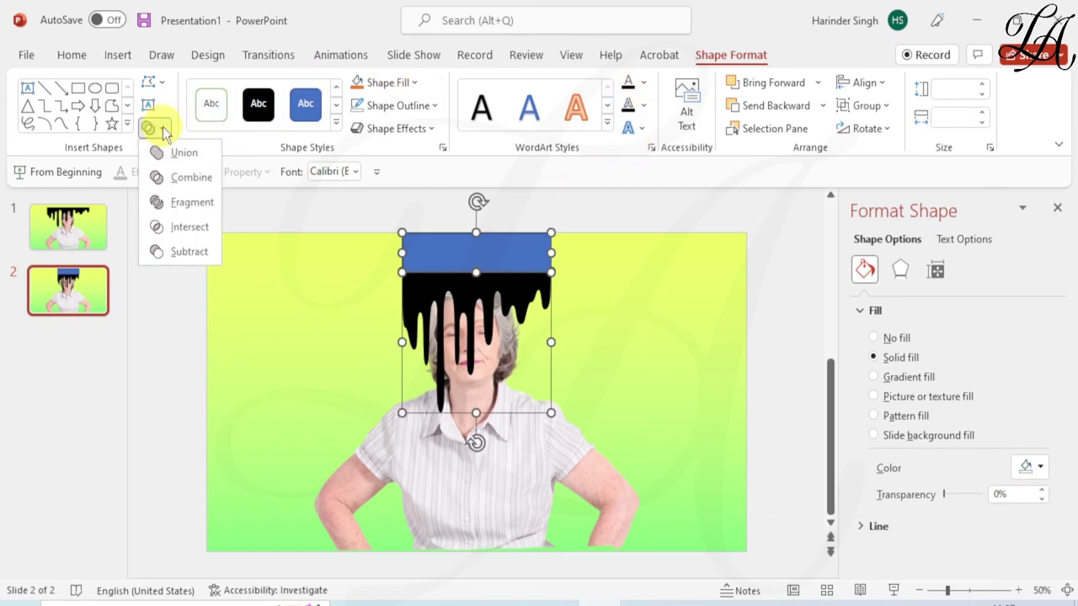
{"action": "left_click", "coordinate": [169, 156]}
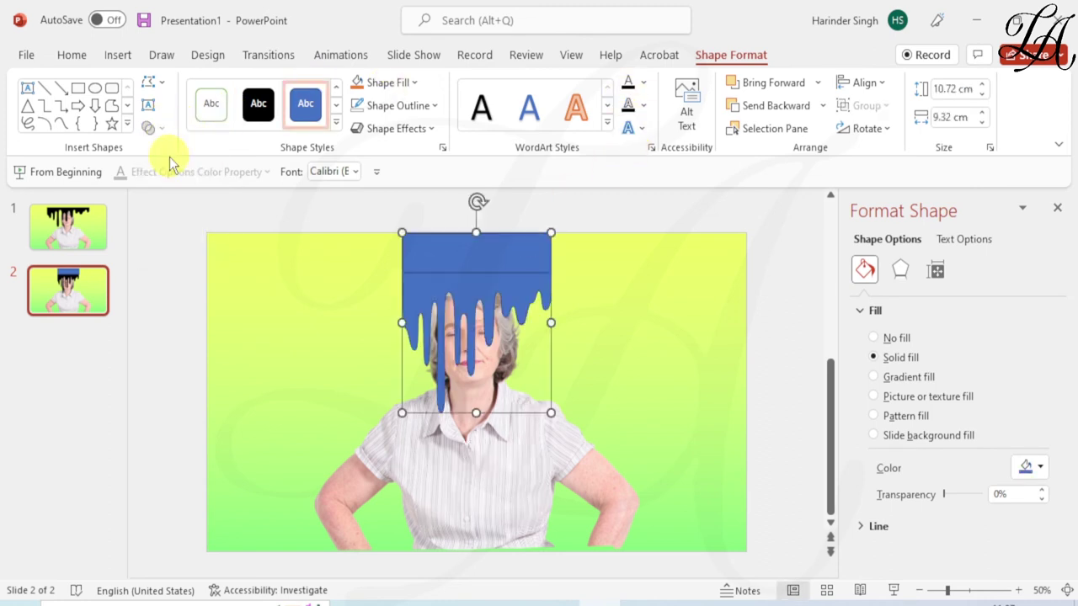
{"action": "left_click", "coordinate": [421, 105]}
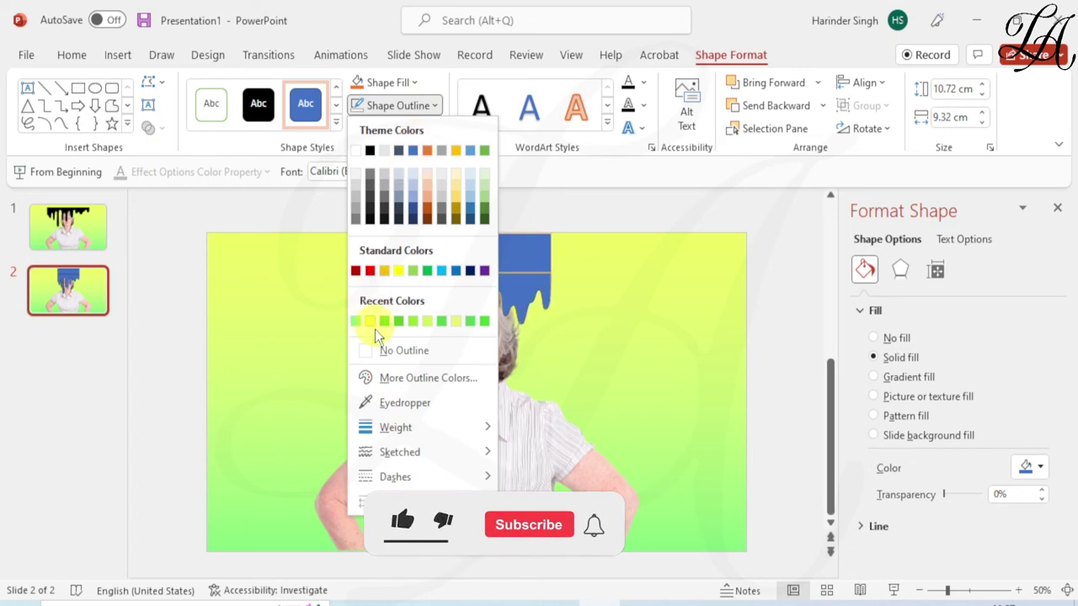
{"action": "left_click", "coordinate": [390, 352]}
{"action": "left_click", "coordinate": [441, 293]}
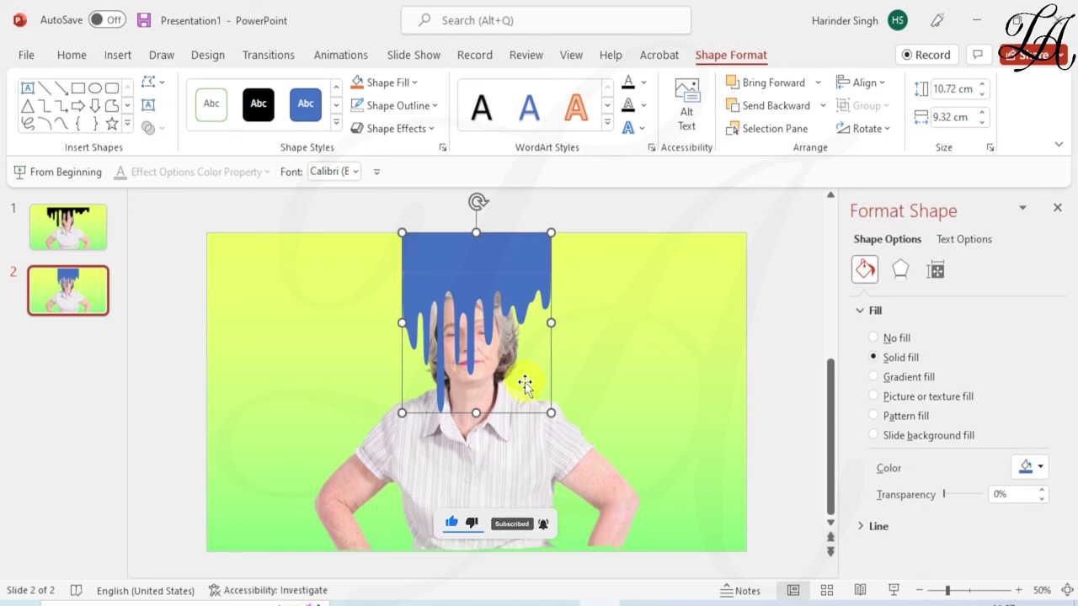
- Move the blue drip shape down over the face and stretch it up to the slide's top edge
{"action": "left_click_drag", "start_coordinate": [549, 325], "coordinate": [522, 333]}
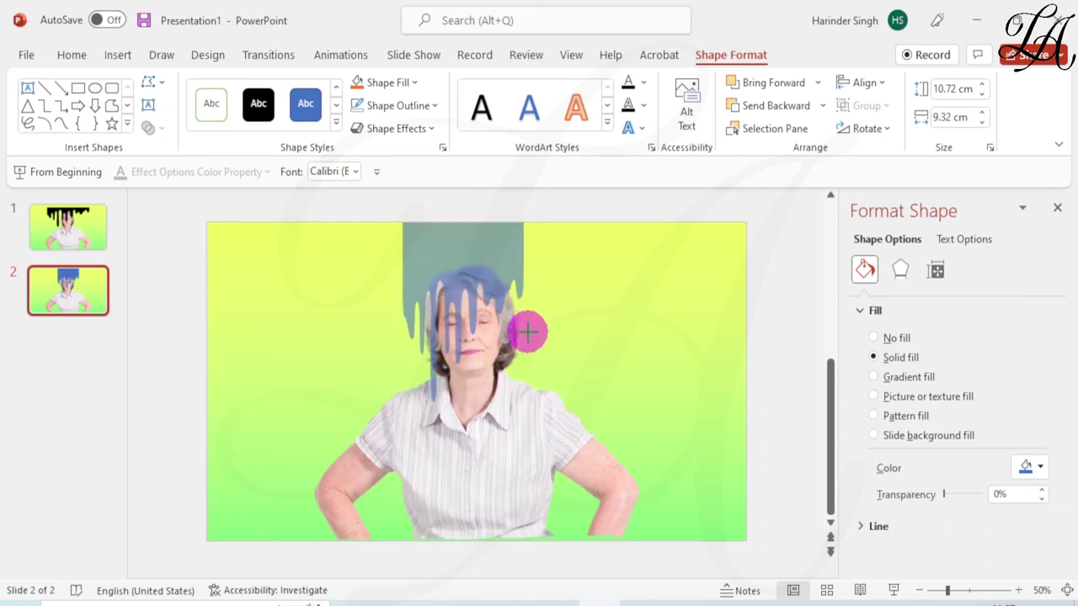
{"action": "left_click", "coordinate": [429, 294]}
{"action": "left_click", "coordinate": [404, 324]}
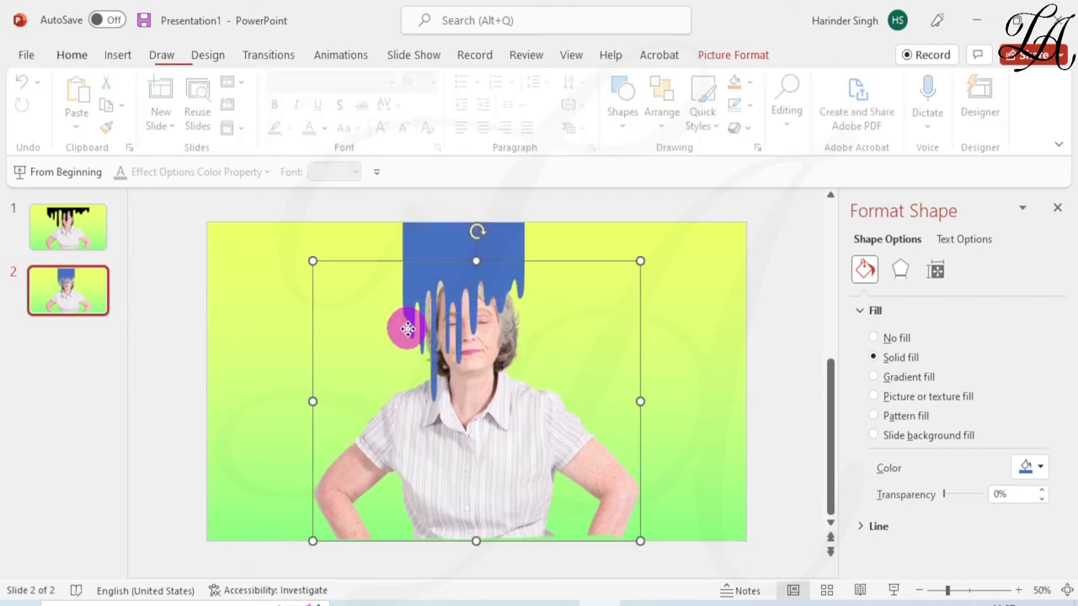
{"action": "left_click", "coordinate": [428, 252]}
{"action": "left_click_drag", "start_coordinate": [398, 326], "coordinate": [418, 325]}
{"action": "left_click_drag", "start_coordinate": [474, 279], "coordinate": [472, 288]}
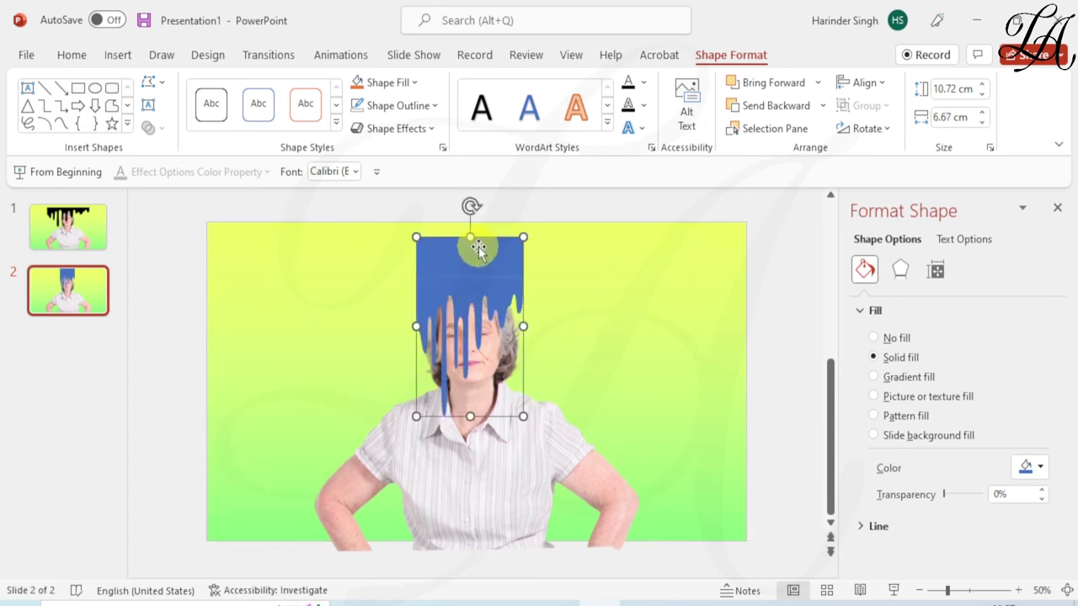
{"action": "left_click_drag", "start_coordinate": [469, 235], "coordinate": [474, 226]}
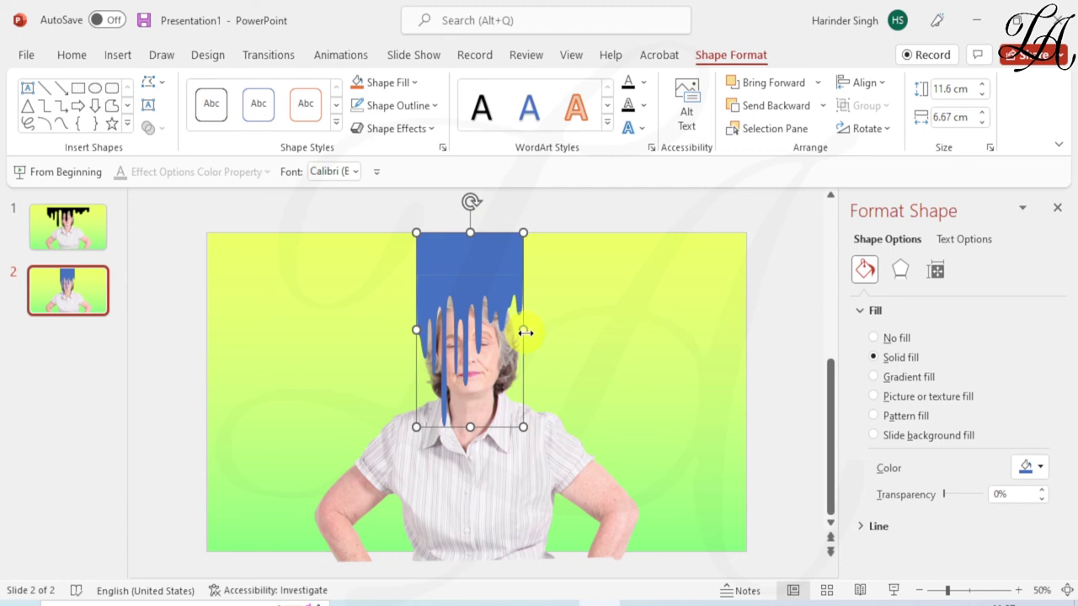
- Nudge the woman picture up slightly and centre the drip shape over her face
{"action": "left_click", "coordinate": [506, 481]}
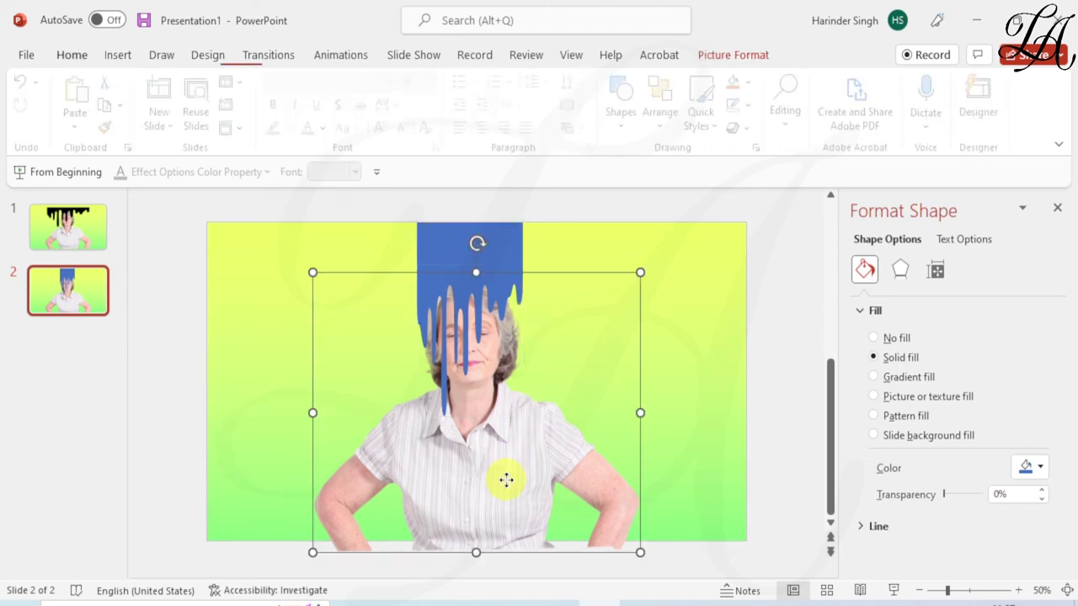
{"action": "right_click", "coordinate": [505, 479]}
{"action": "left_click", "coordinate": [459, 486]}
{"action": "left_click_drag", "start_coordinate": [459, 486], "coordinate": [457, 457]}
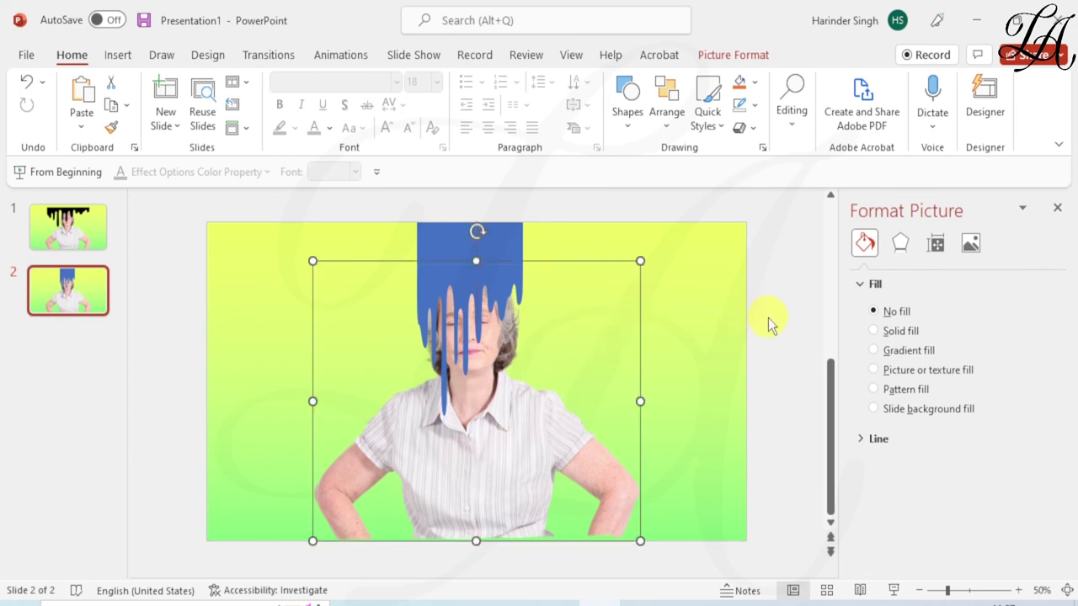
{"action": "left_click", "coordinate": [595, 375]}
{"action": "left_click", "coordinate": [480, 272]}
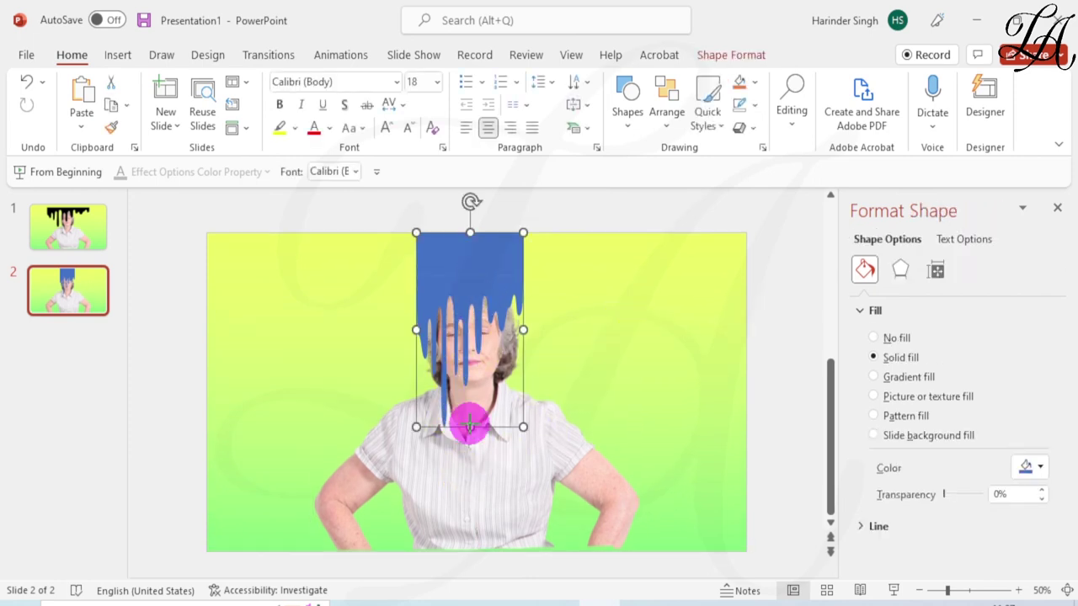
{"action": "left_click_drag", "start_coordinate": [470, 425], "coordinate": [490, 354]}
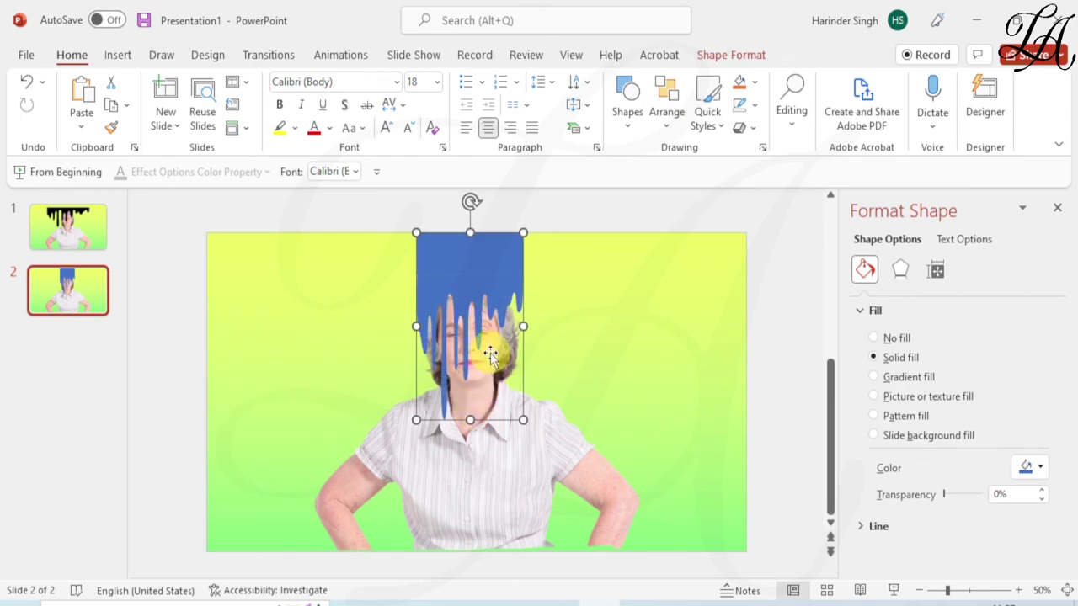
{"action": "left_click", "coordinate": [575, 211]}
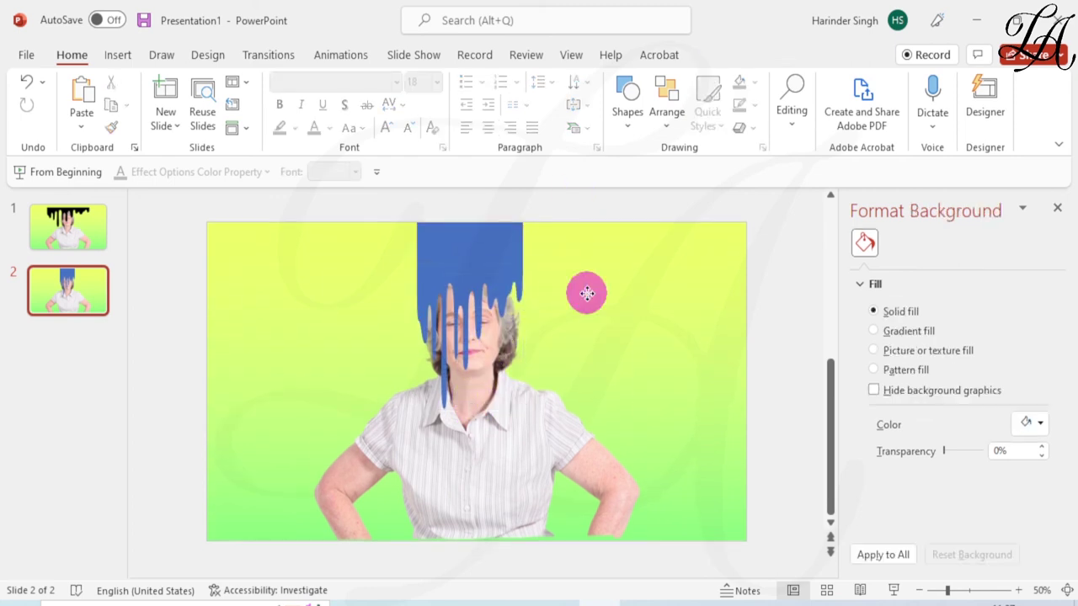
- Intersect the gradient background rectangle with the blue drip shape, leaving a 6.67 × 11.17 cm gradient drip
{"action": "left_click", "coordinate": [587, 293]}
{"action": "left_click", "coordinate": [691, 299]}
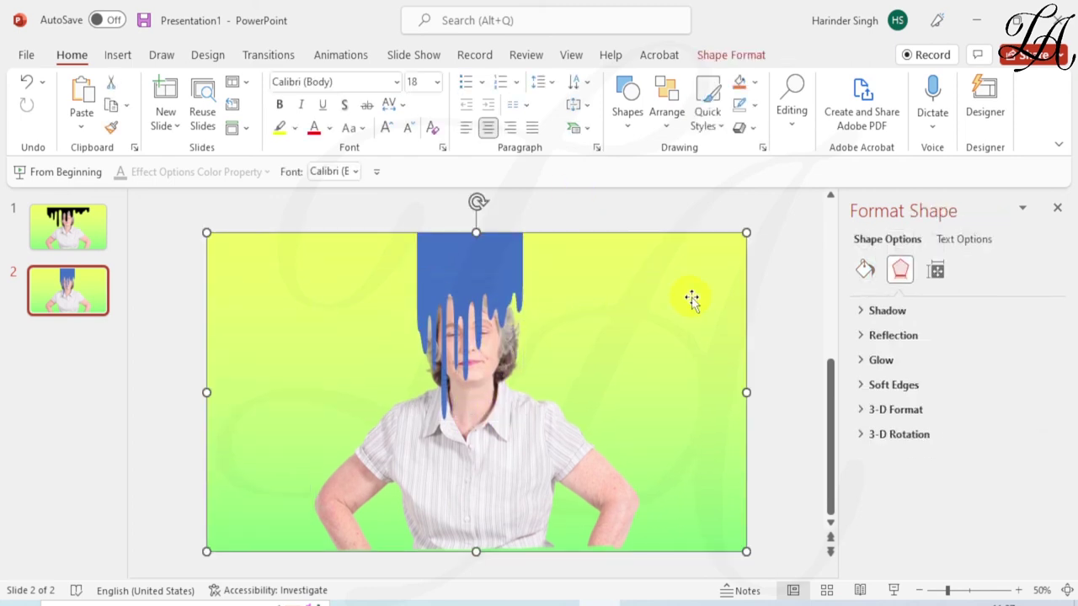
{"action": "left_click", "coordinate": [477, 247], "text": "shift"}
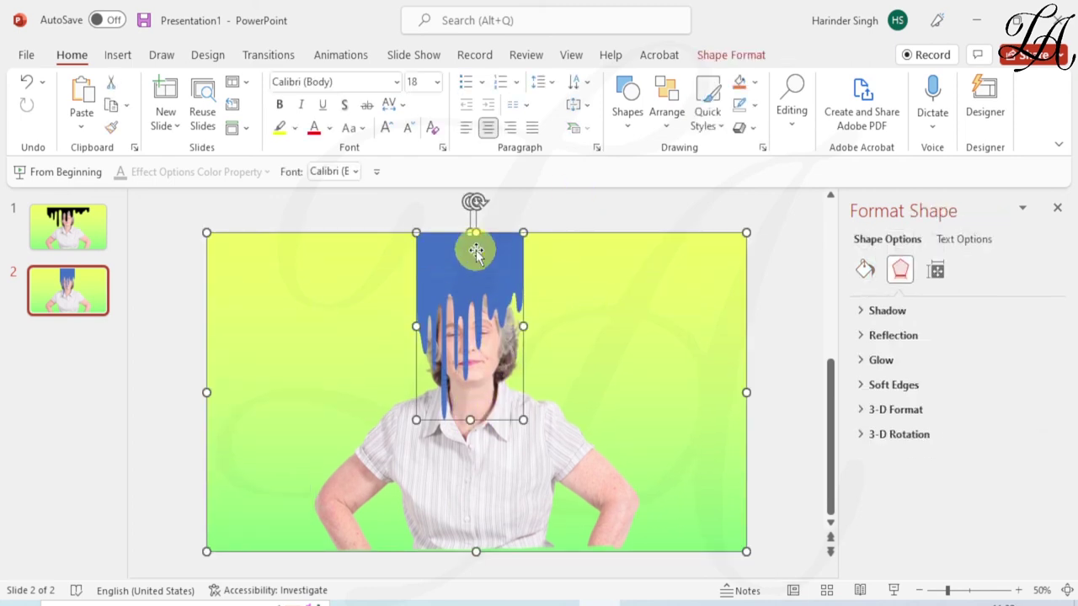
{"action": "left_click", "coordinate": [730, 55]}
{"action": "left_click", "coordinate": [152, 128]}
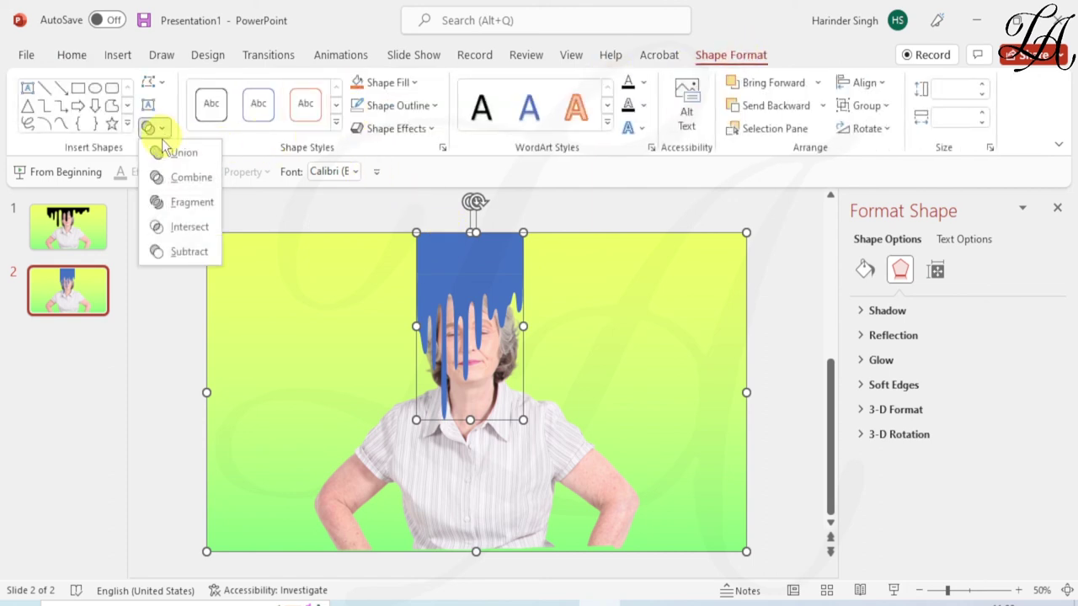
{"action": "left_click", "coordinate": [169, 235]}
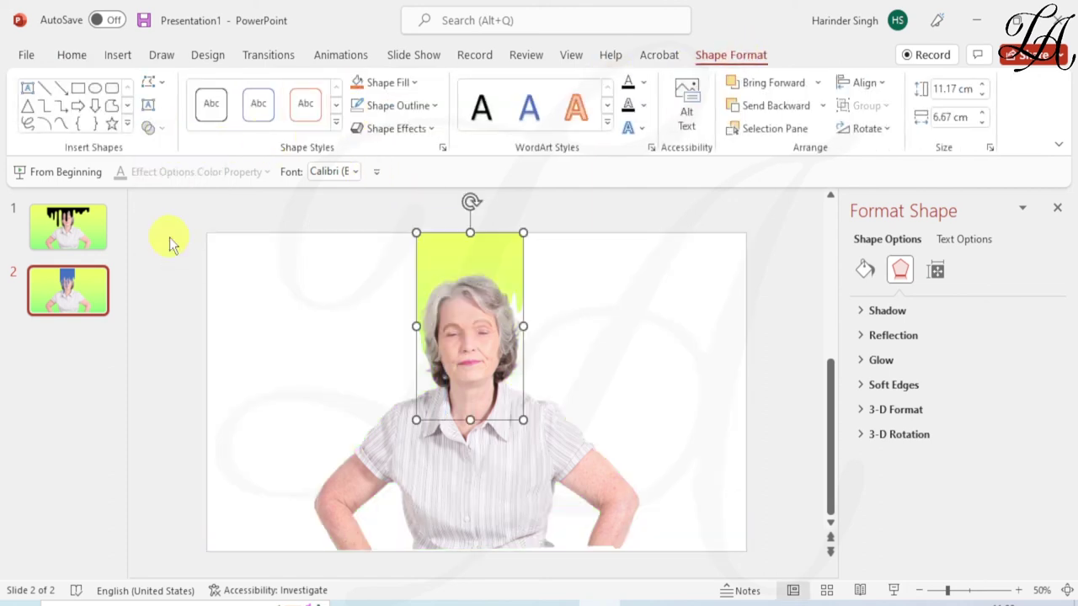
{"action": "right_click", "coordinate": [465, 251]}
- Cut the gradient drip piece, then delete the black drip shape on slide 1
{"action": "left_click", "coordinate": [510, 161]}
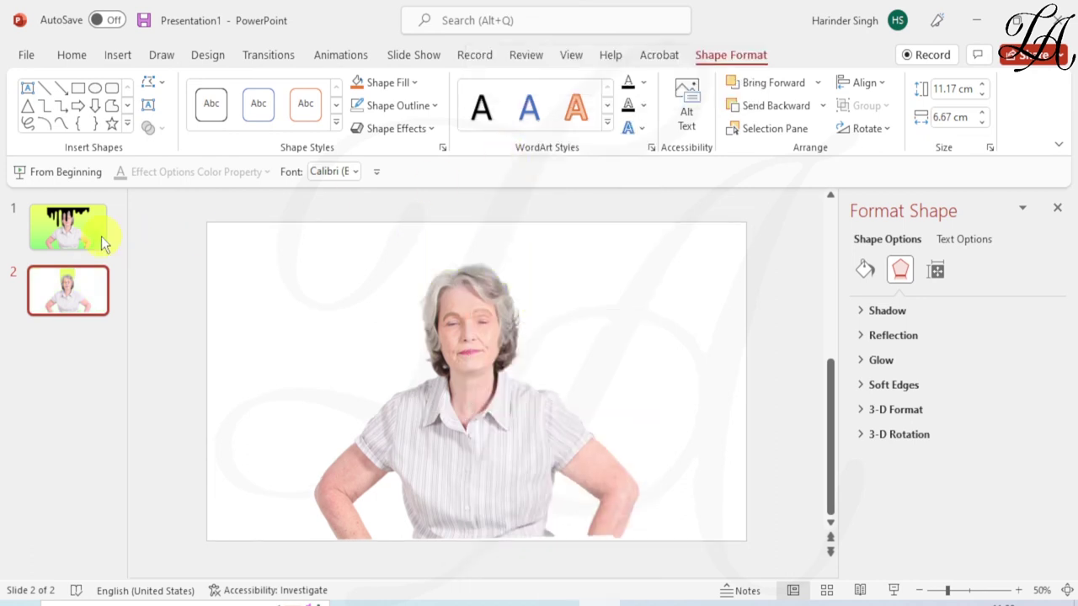
{"action": "left_click", "coordinate": [99, 234]}
{"action": "left_click", "coordinate": [385, 260]}
{"action": "key", "text": "Delete"}
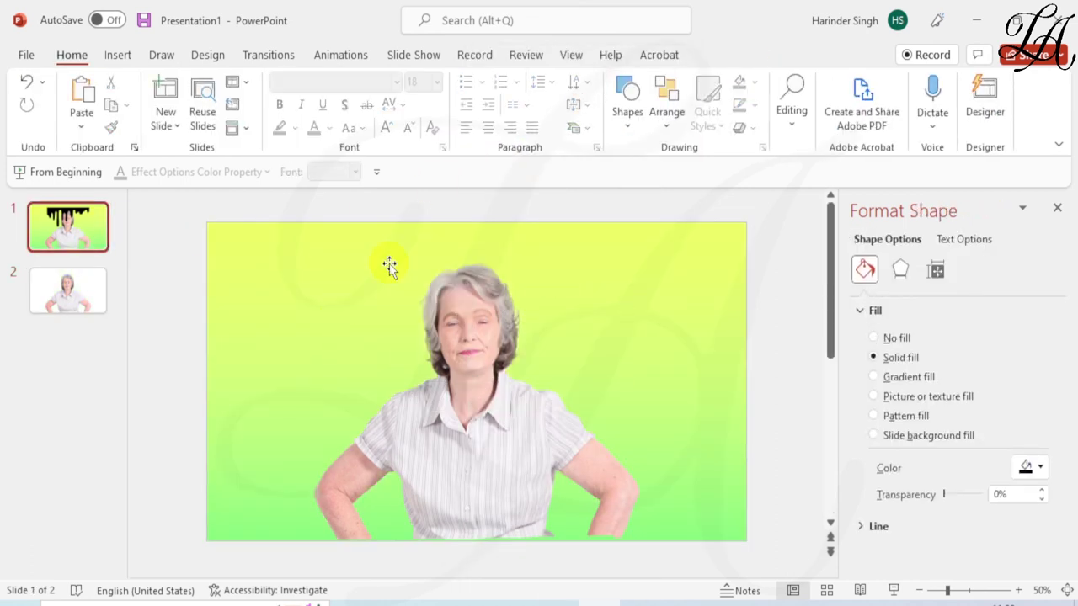
- Paste the gradient drip onto slide 1 with the destination theme and enlarge it over the face
{"action": "left_click", "coordinate": [389, 264]}
{"action": "right_click", "coordinate": [389, 263]}
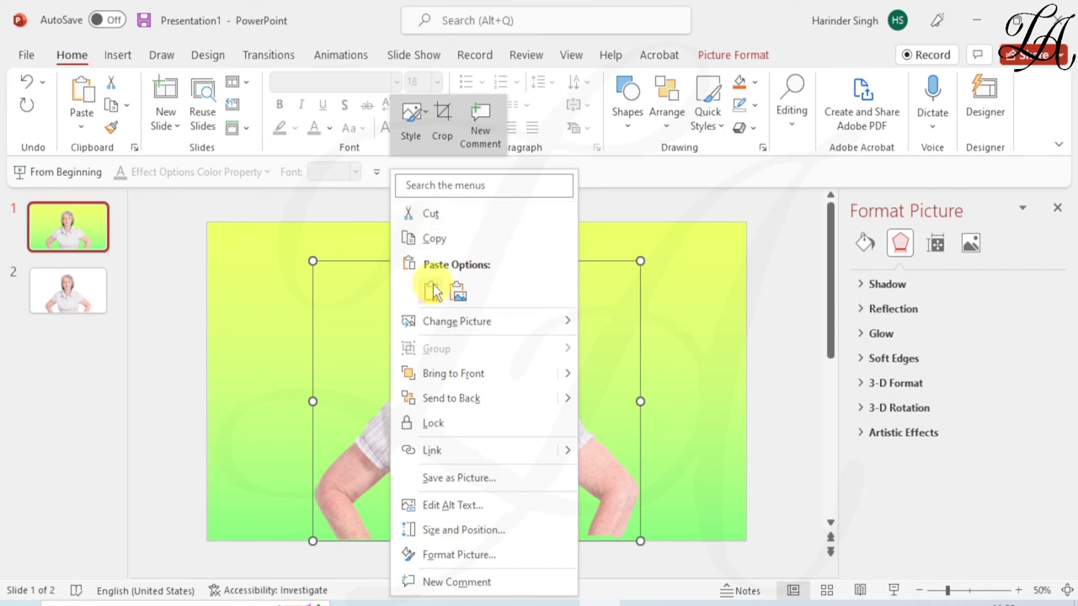
{"action": "left_click", "coordinate": [432, 290]}
{"action": "left_click", "coordinate": [539, 295]}
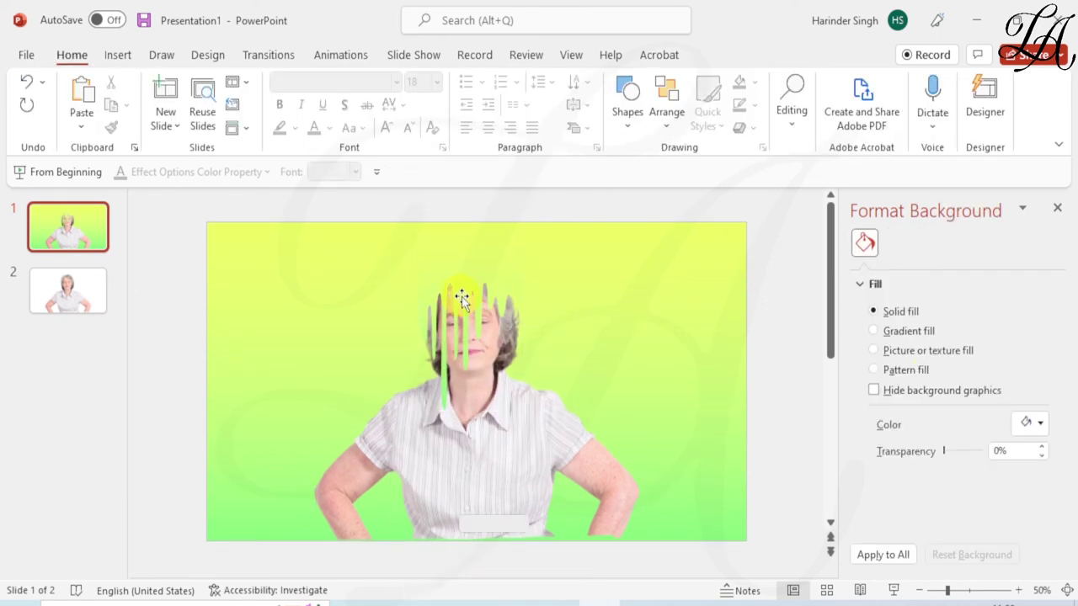
{"action": "left_click", "coordinate": [459, 280]}
{"action": "left_click_drag", "start_coordinate": [523, 421], "coordinate": [530, 426]}
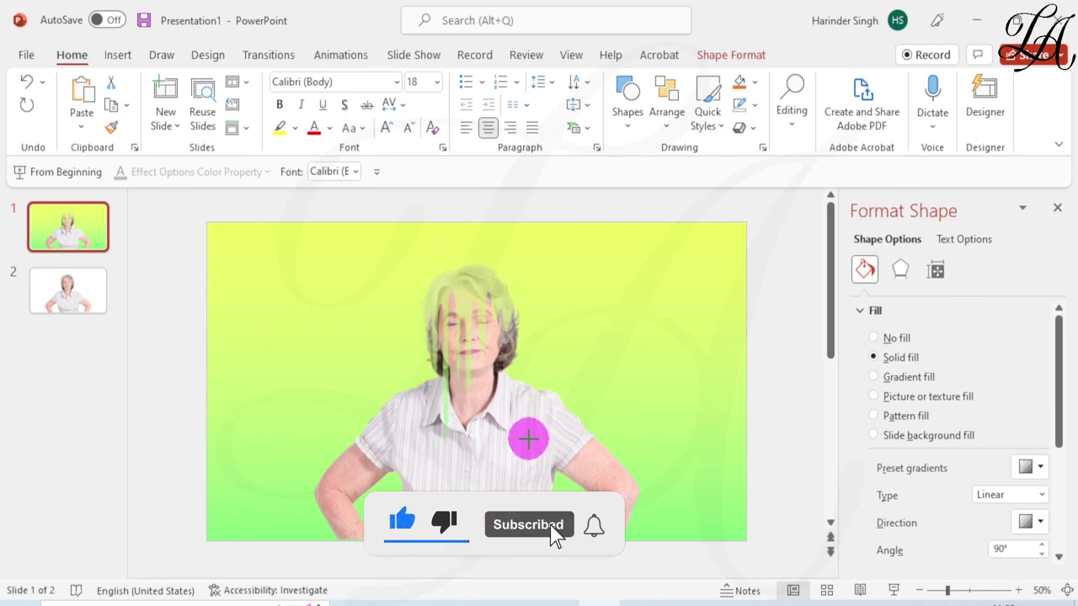
{"action": "left_click_drag", "start_coordinate": [528, 433], "coordinate": [534, 448]}
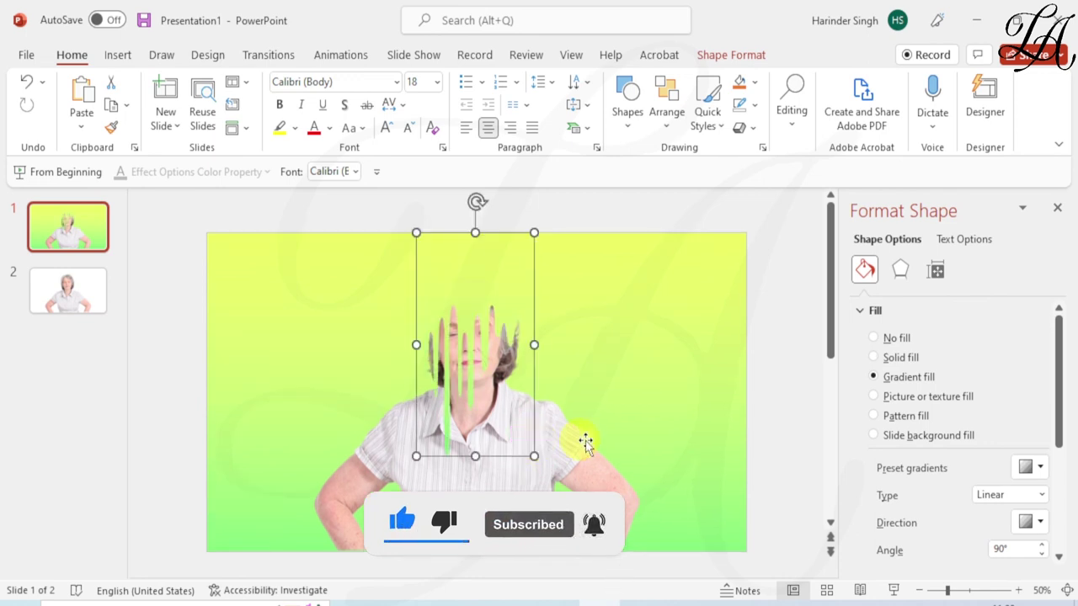
{"action": "left_click", "coordinate": [782, 436]}
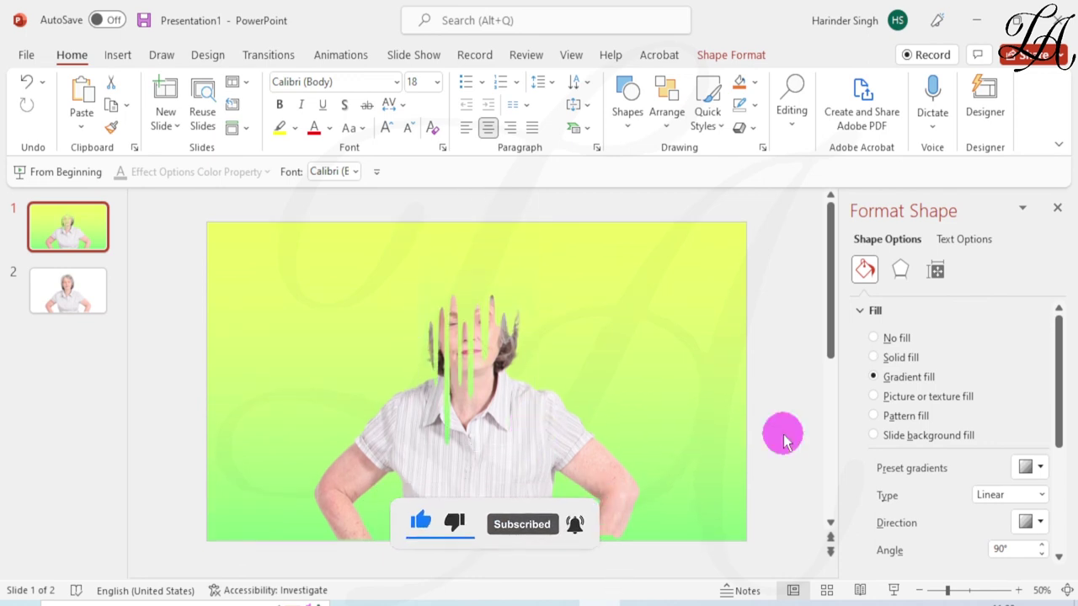
- Start the full-screen slide show from the status bar's Slide Show button
{"action": "left_click", "coordinate": [893, 591]}
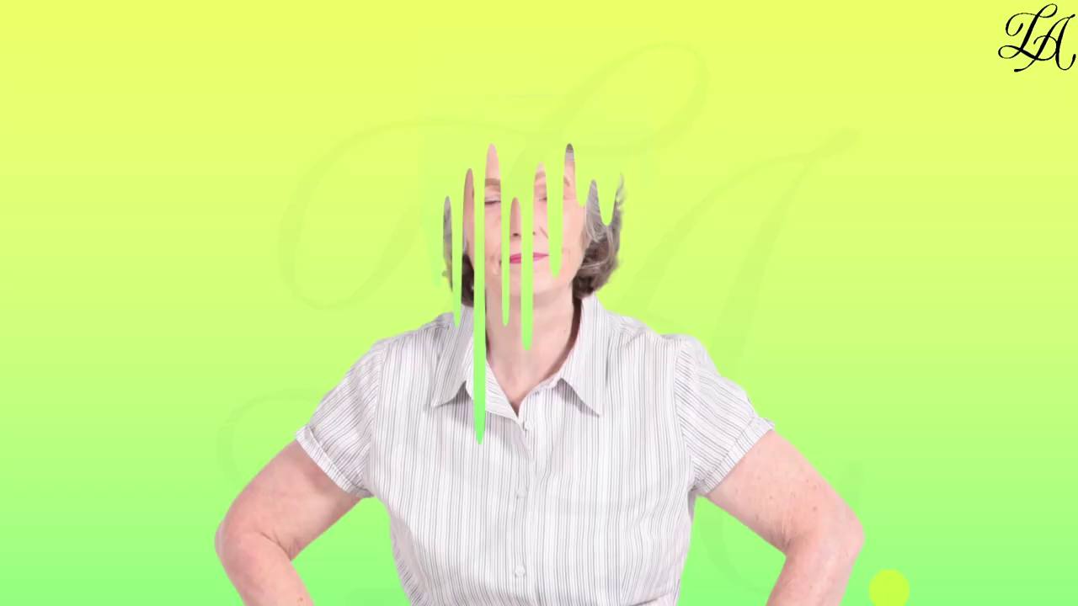